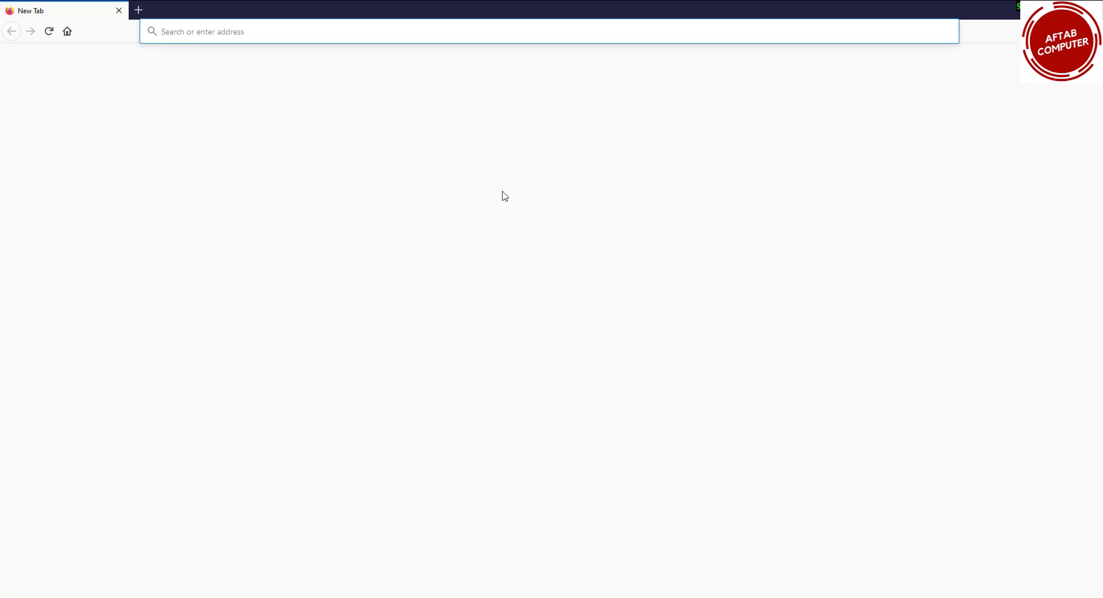
Decline making Firefox the default browser and open the EVE lab topology at 192.168.10.129
left_click(620, 321)
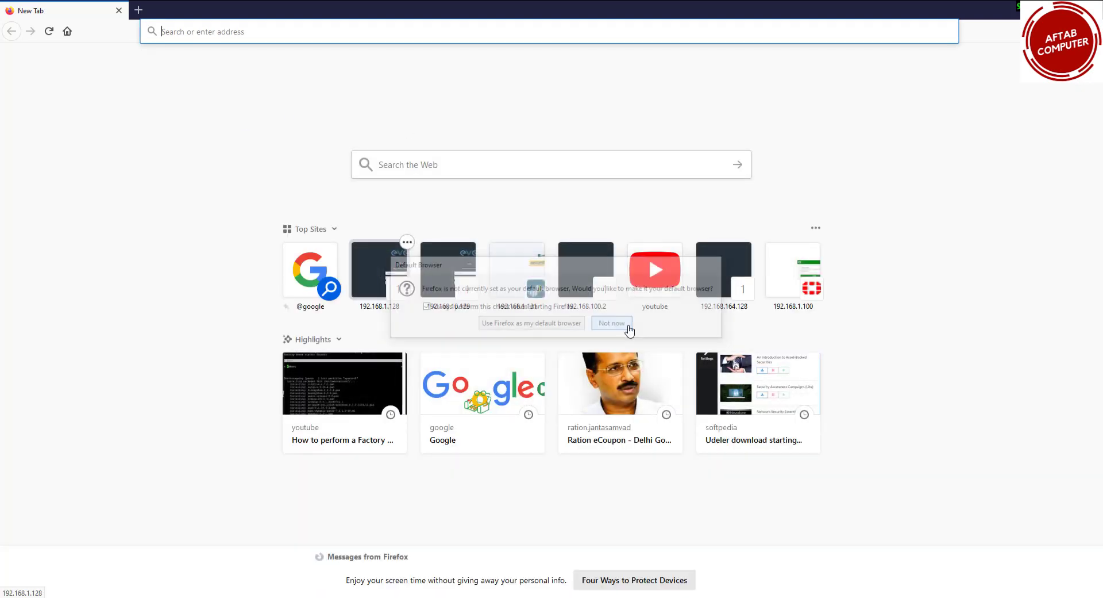
left_click(444, 261)
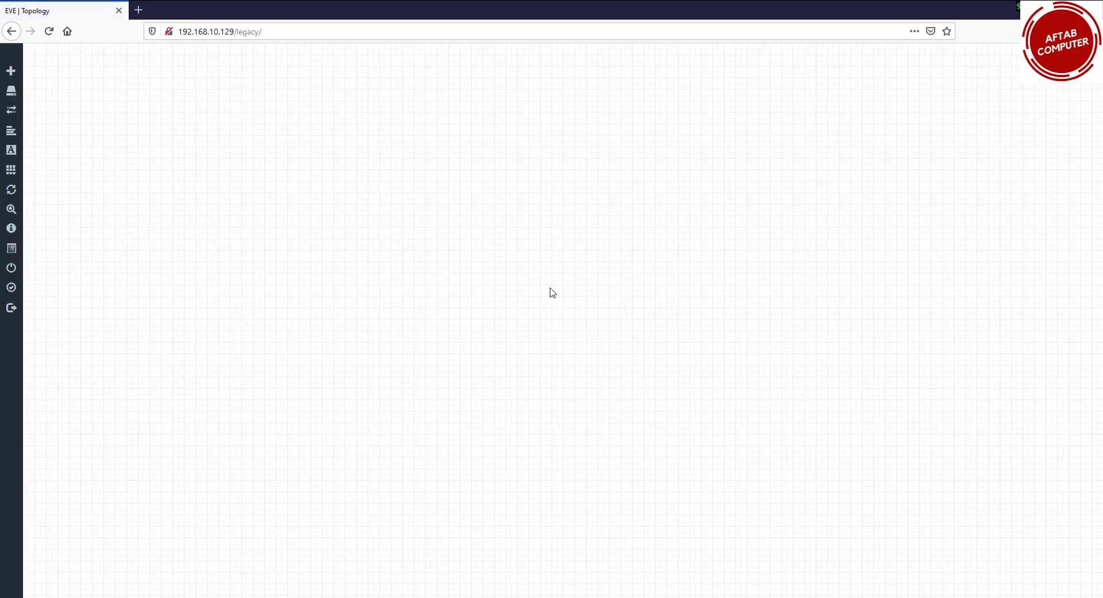
Add one MikroTik RouterOS node with the mikrotik-6.45.8 image to the upper middle of the empty topology
right_click(479, 182)
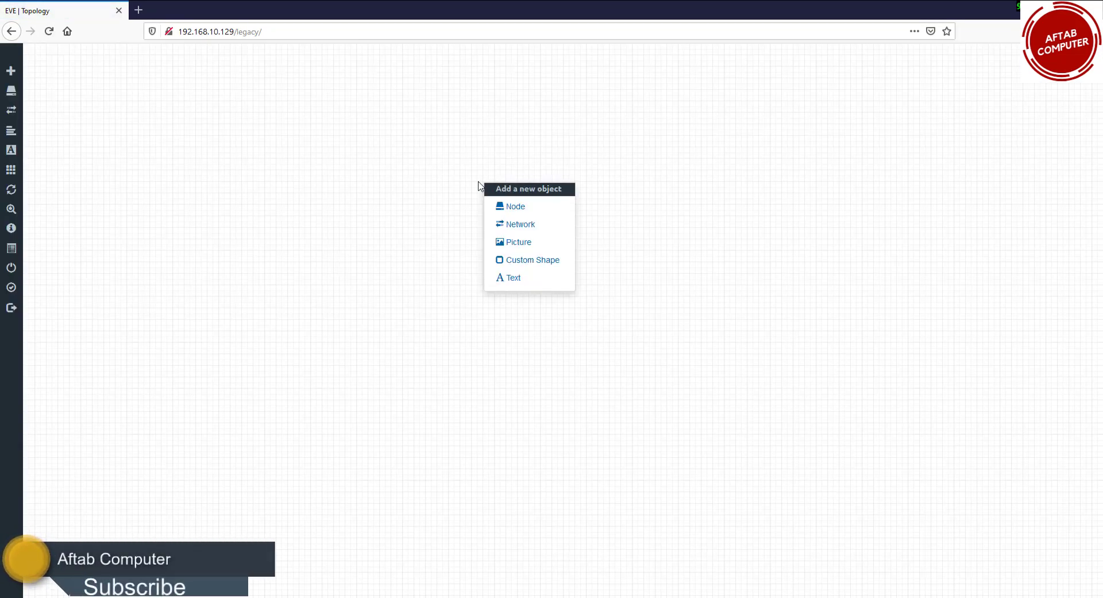
left_click(525, 208)
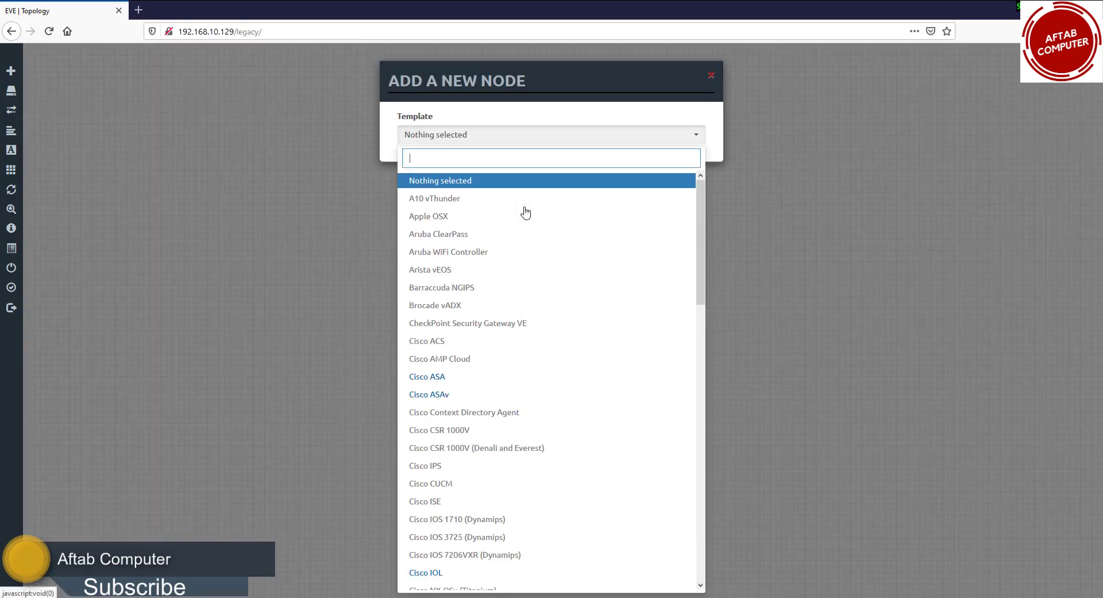
type("mikrot")
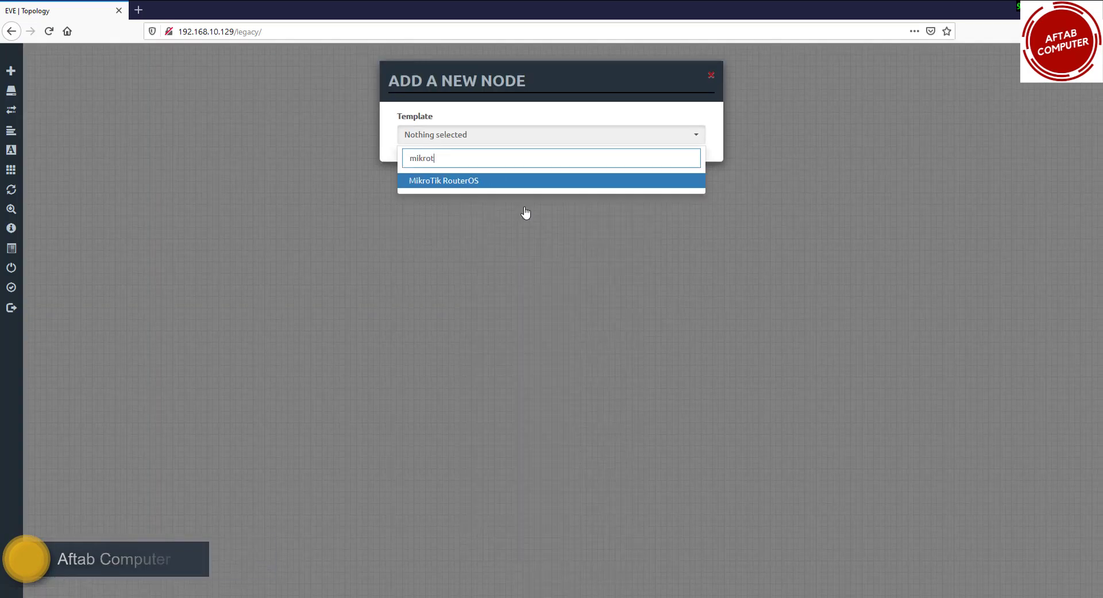
key("Return")
scroll(478, 461, "down", 2)
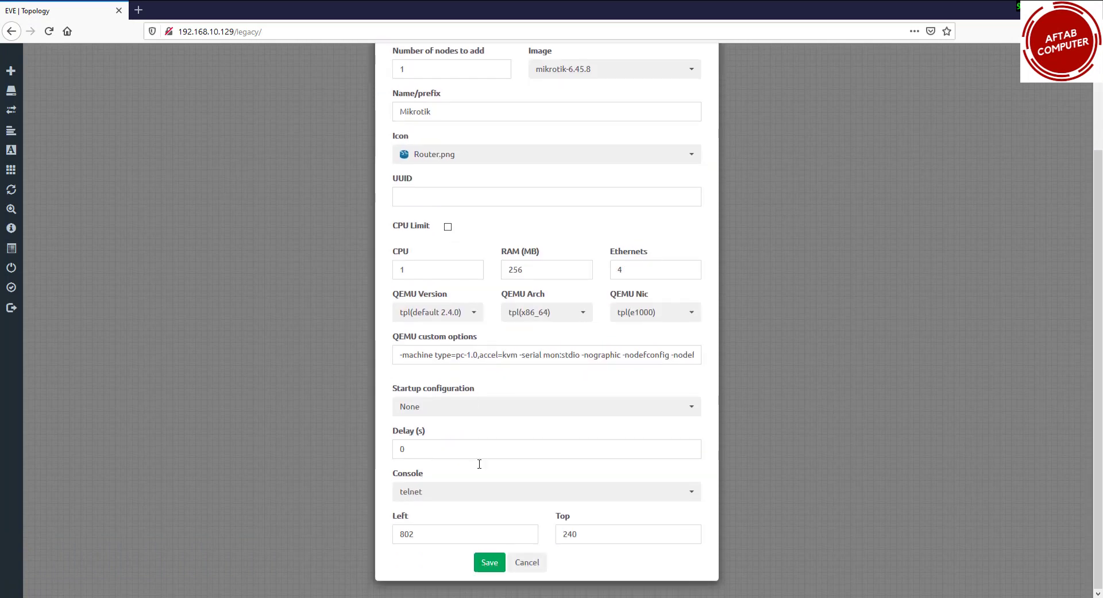
left_click(489, 562)
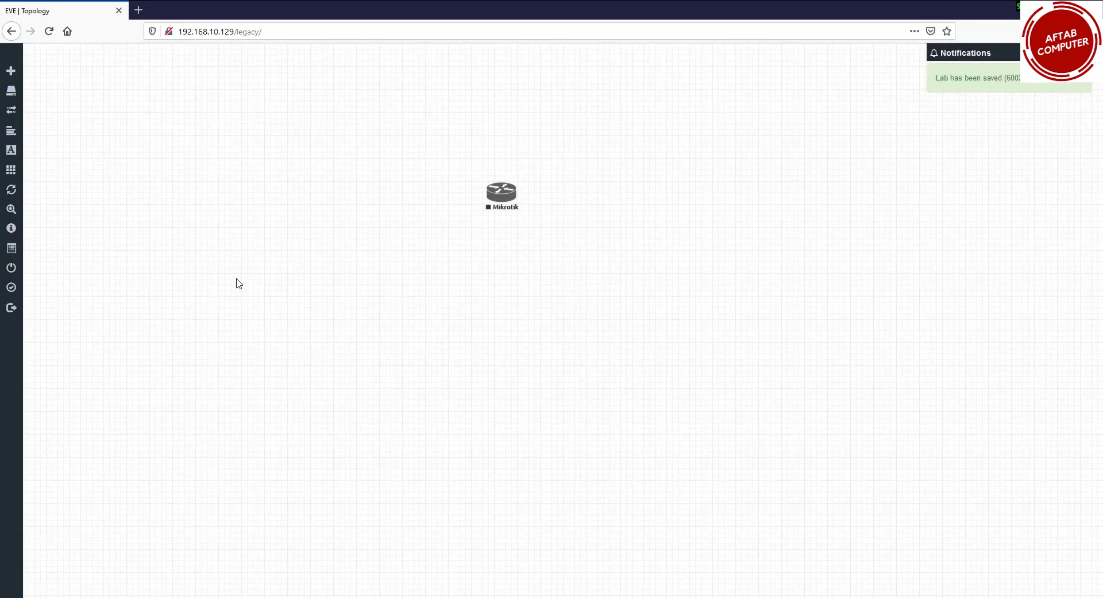
Start a new node below and to the left of the Mikrotik router using the Cisco IOL template
right_click(242, 281)
left_click(274, 305)
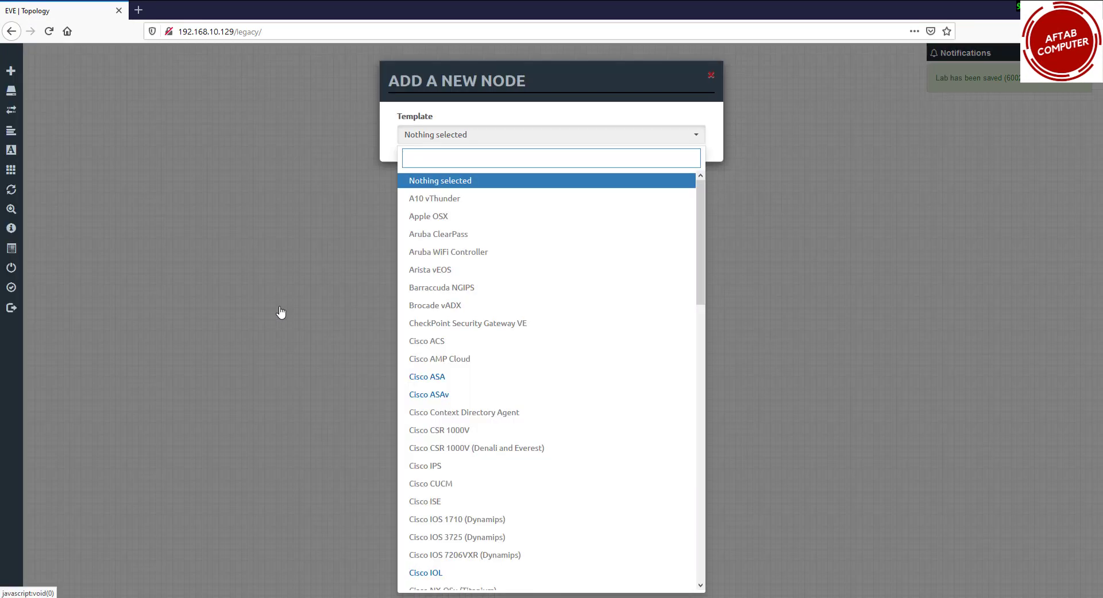
type("cisc")
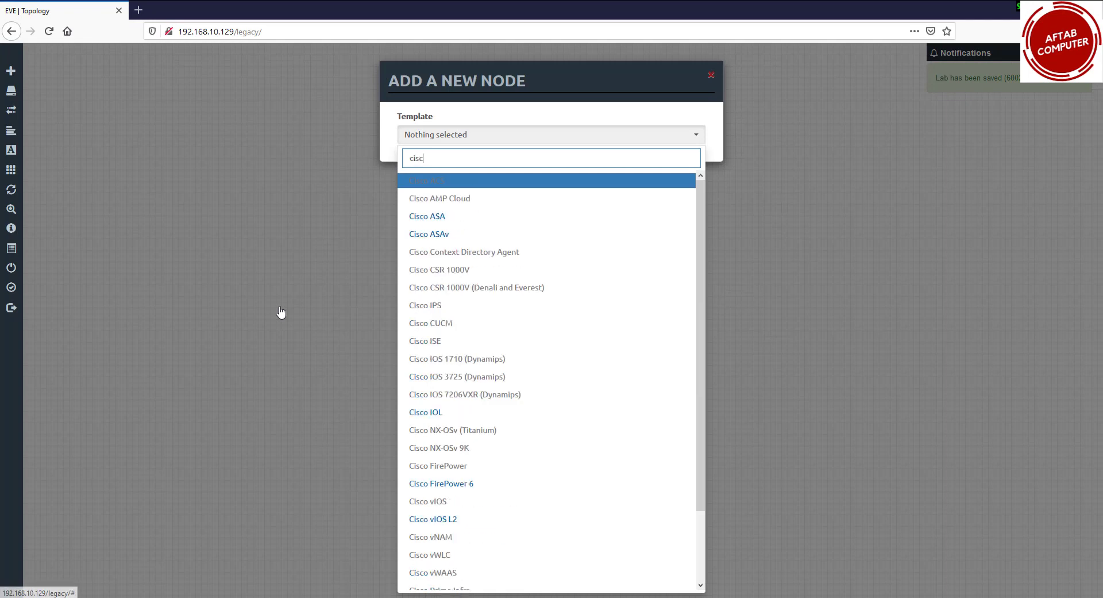
left_click(439, 416)
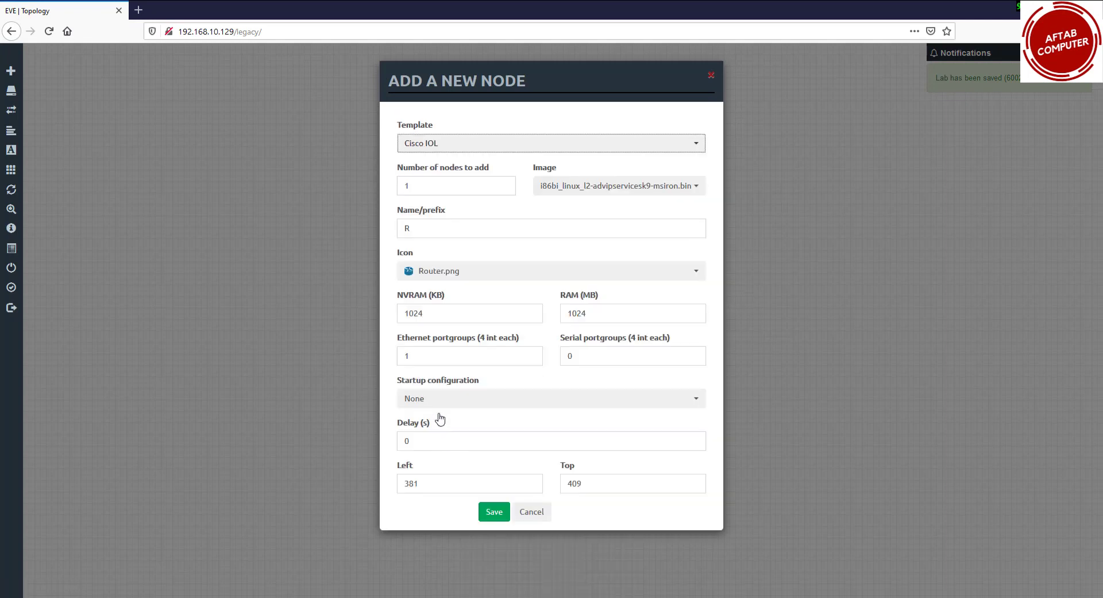
Give the first Cisco IOL node the Switch L3.png icon, save it, and shift it slightly down and right on the canvas
left_click(498, 278)
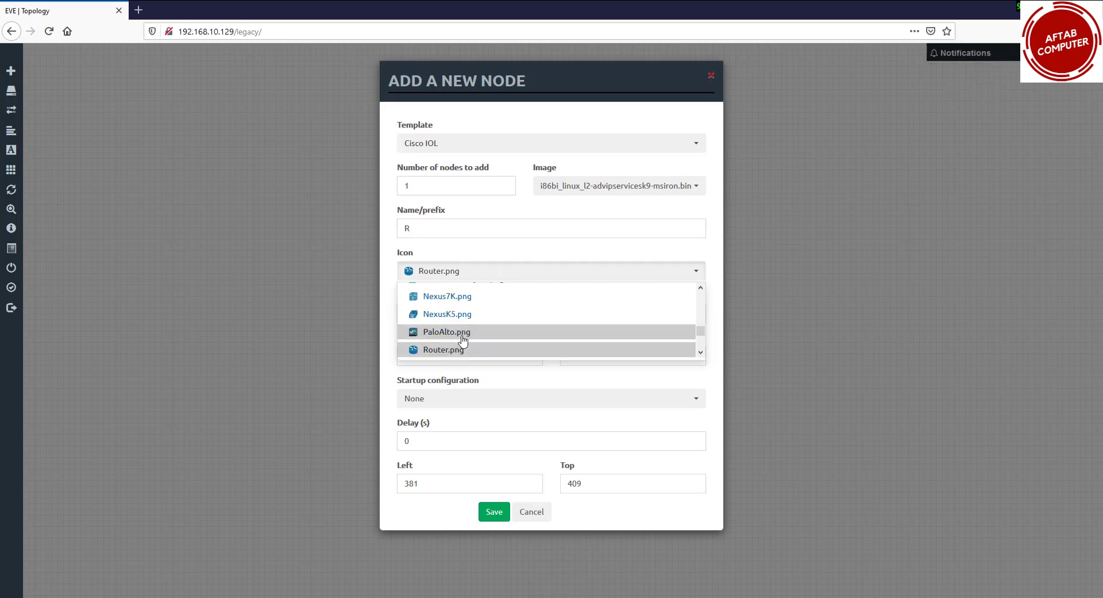
scroll(463, 340, "down", 3)
scroll(464, 339, "up", 5)
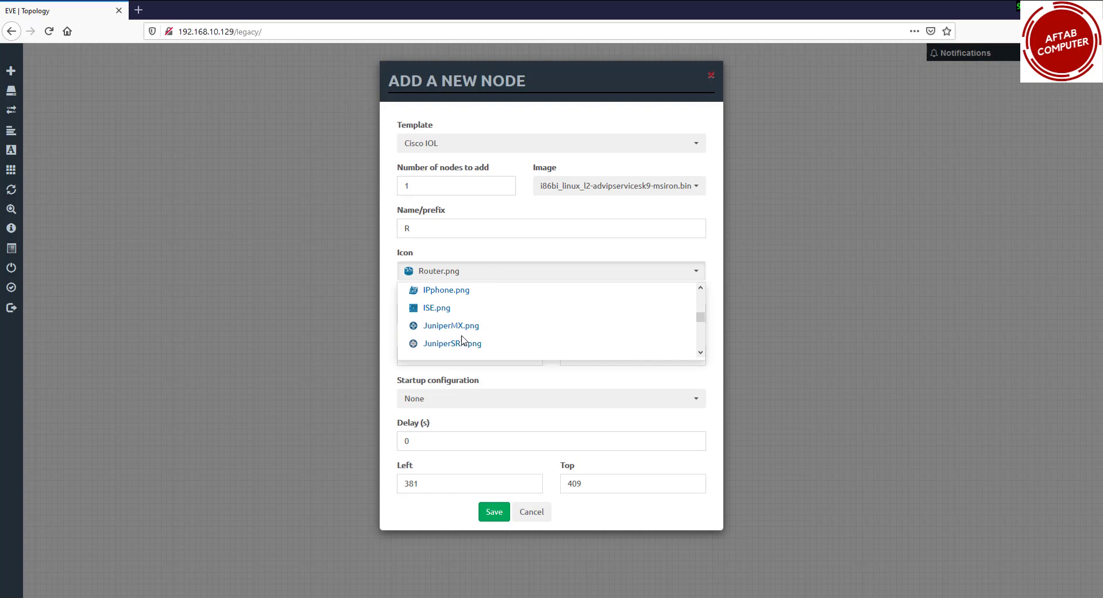
scroll(463, 340, "up", 2)
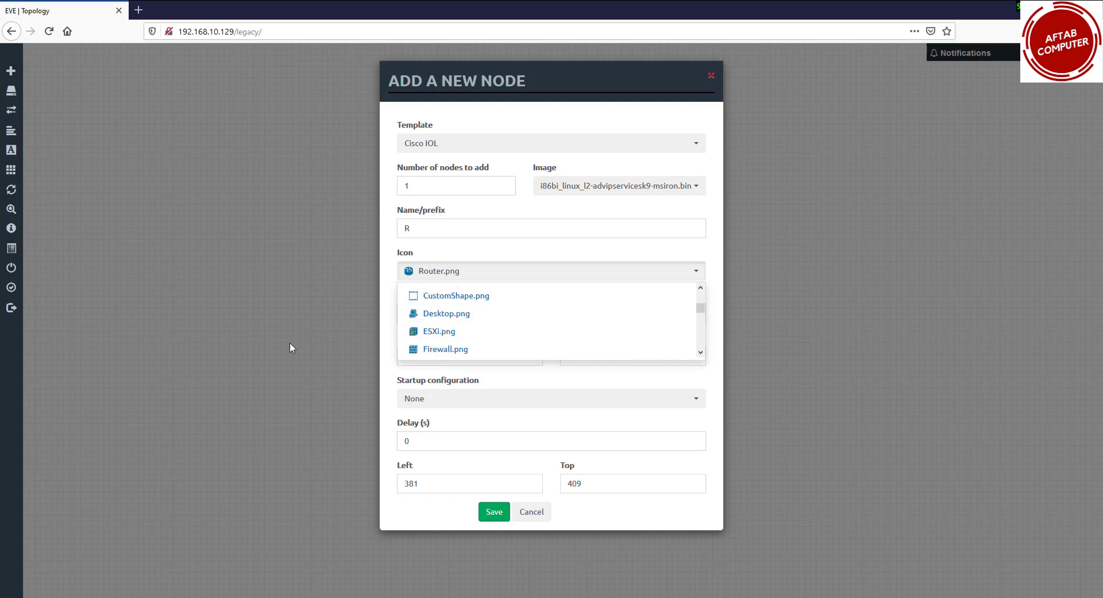
key("s")
key("w")
key("s")
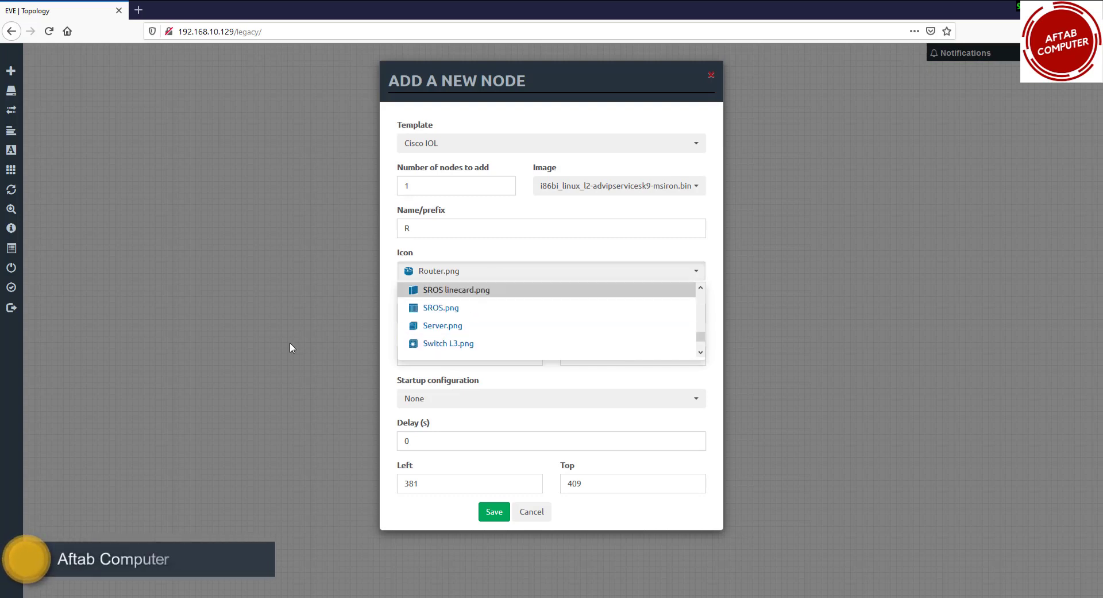
key("Down")
key("Down")
key("Down")
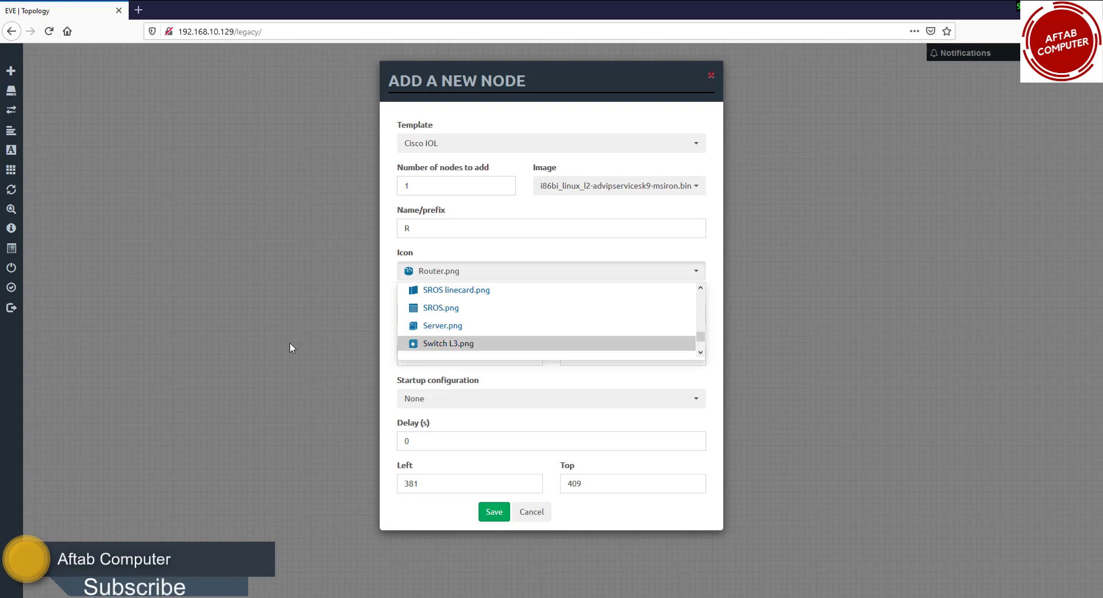
key("Return")
key("Return")
key("Return")
key("Tab")
key("Return")
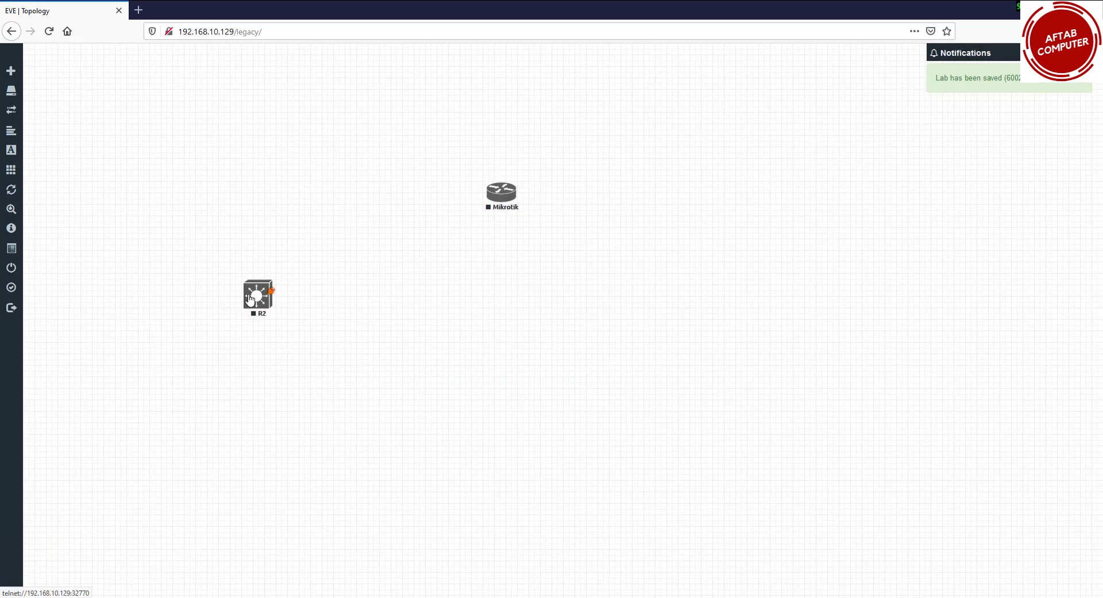
left_click_drag(250, 298, 286, 331)
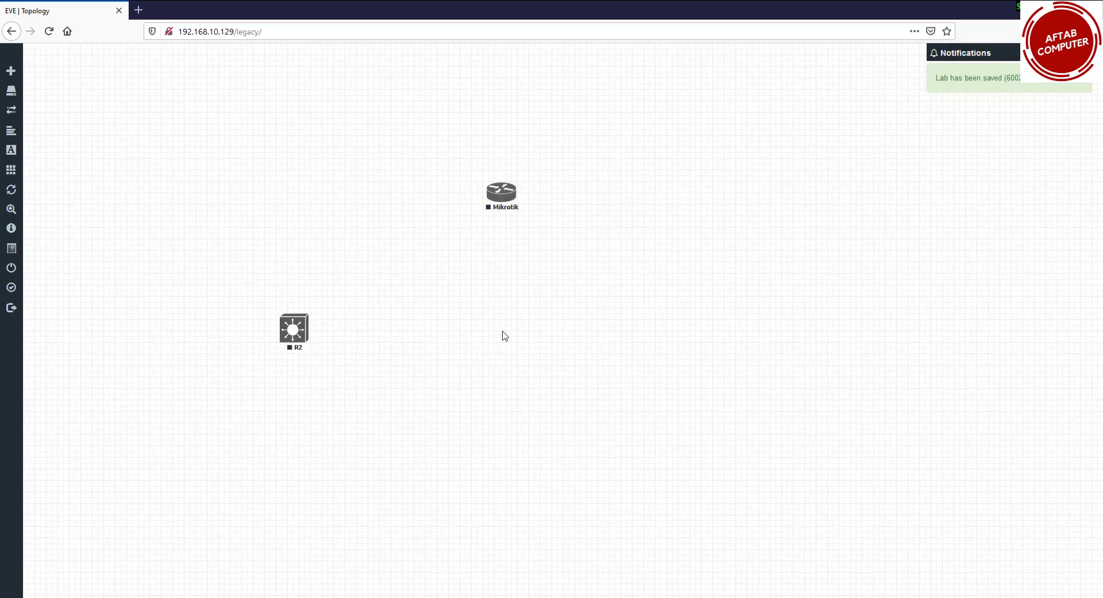
Start a second Cisco IOL node in the space to the right of switch R2
right_click(429, 327)
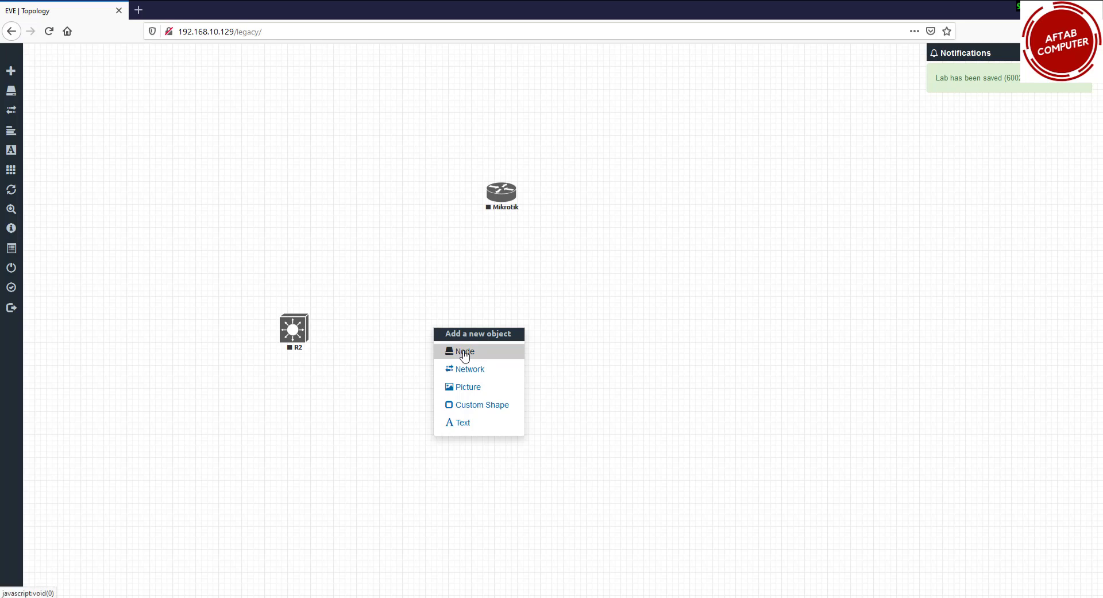
left_click(465, 351)
type("cid")
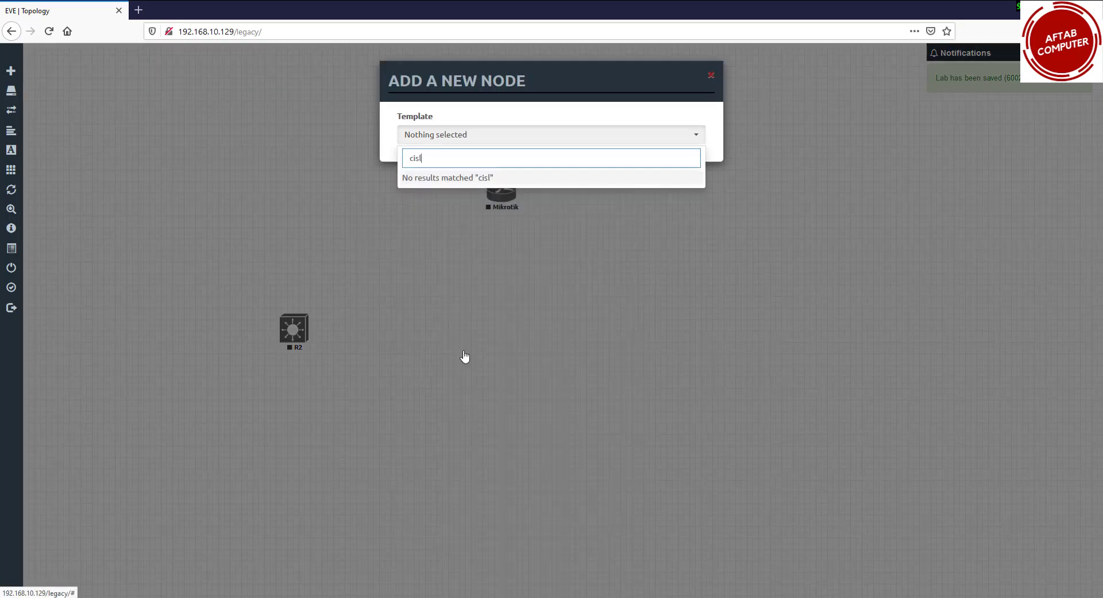
key("BackSpace")
type("s")
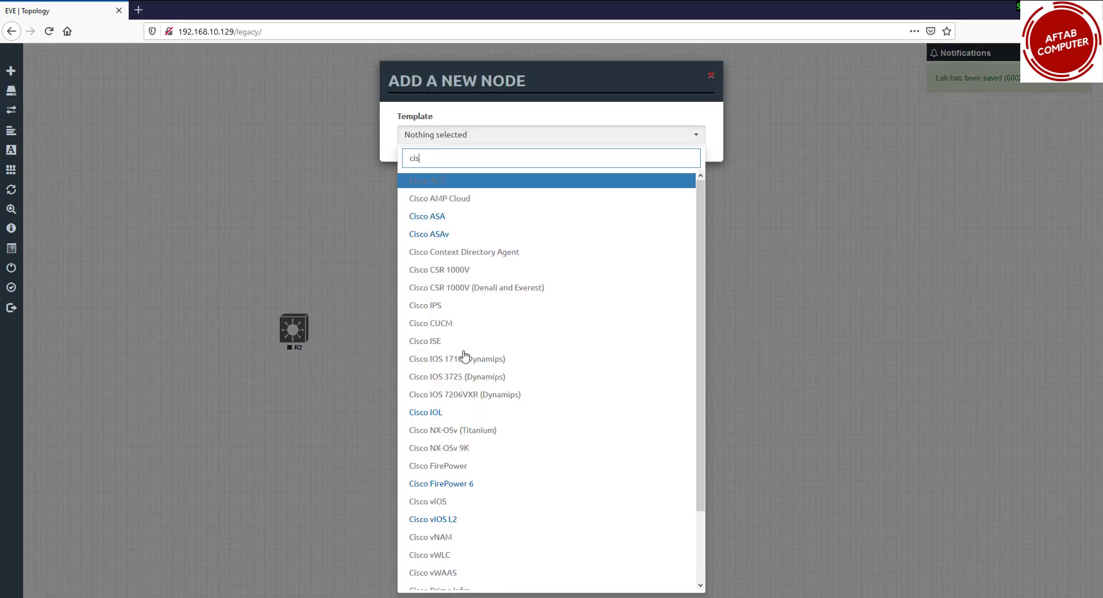
left_click(435, 414)
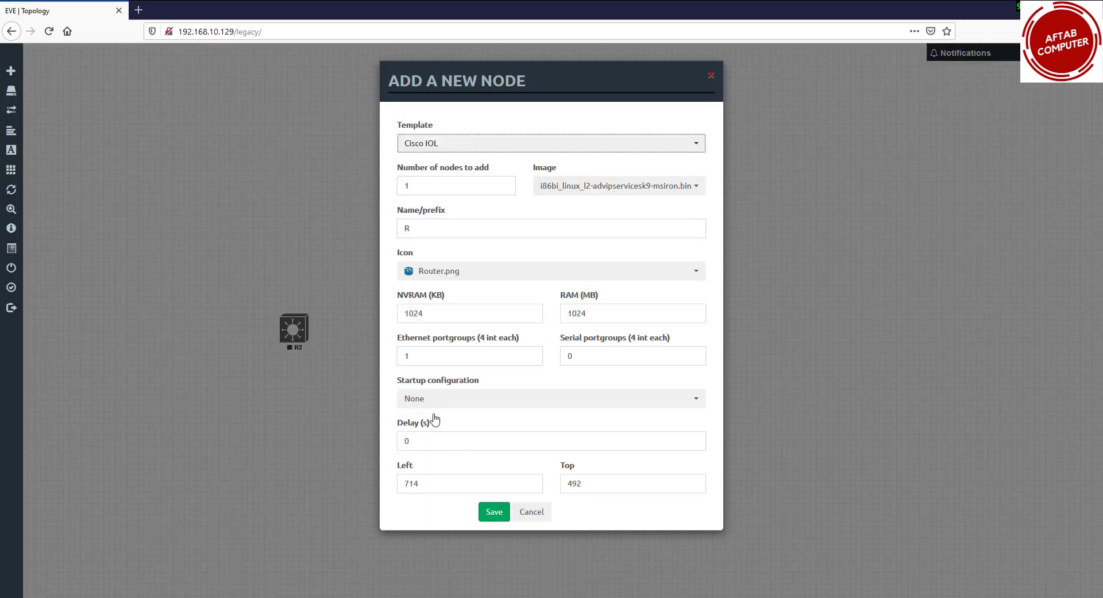
Give the second Cisco IOL node the Switch L3.png icon and save it
left_click(535, 278)
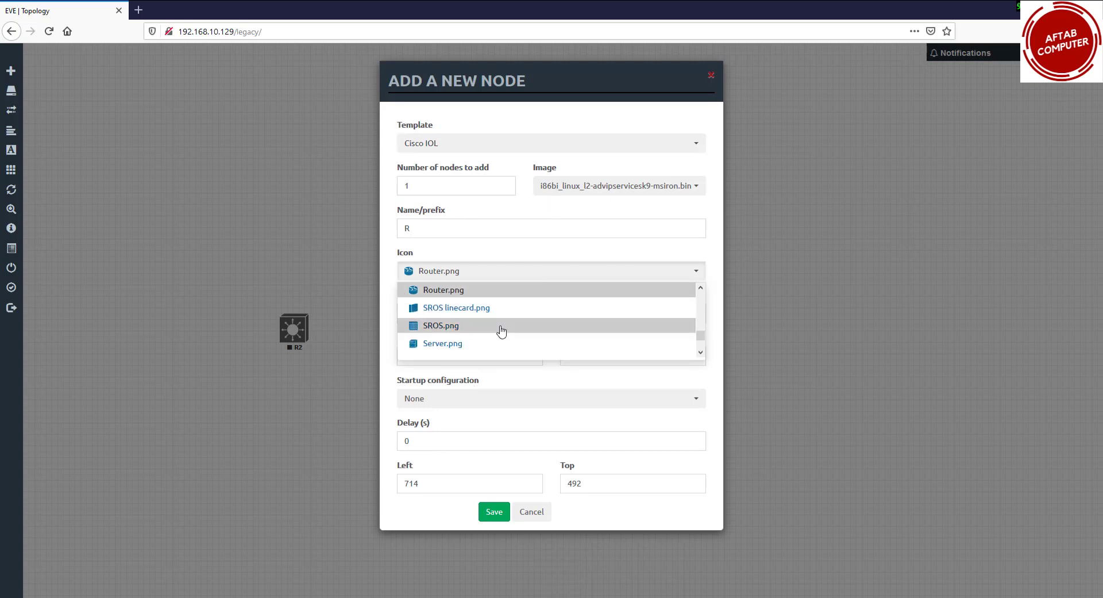
key("Down")
key("Down")
key("Down")
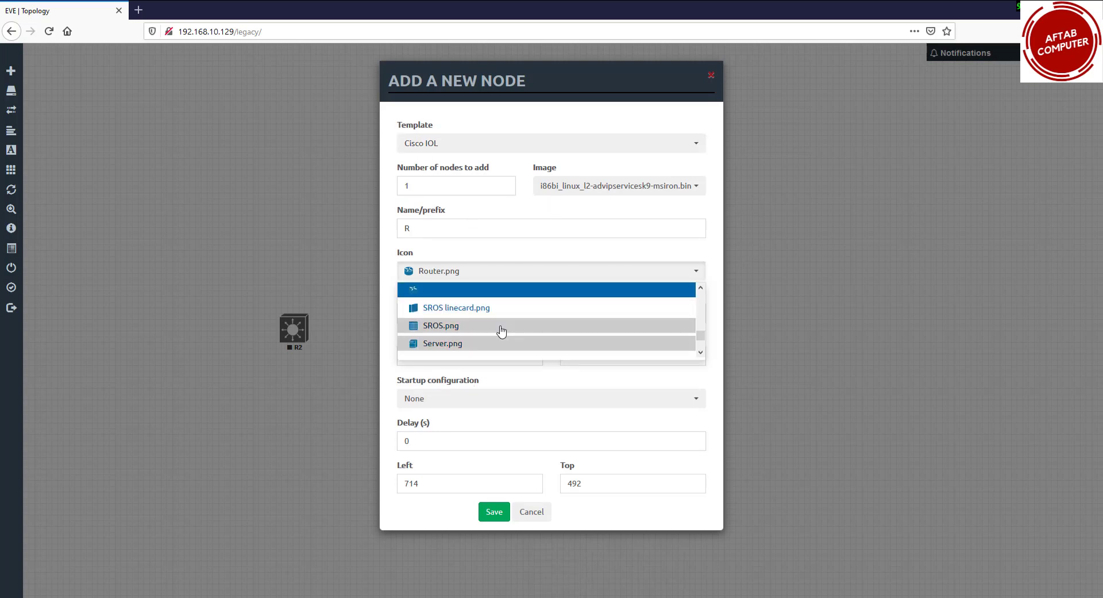
key("s")
key("s")
key("s")
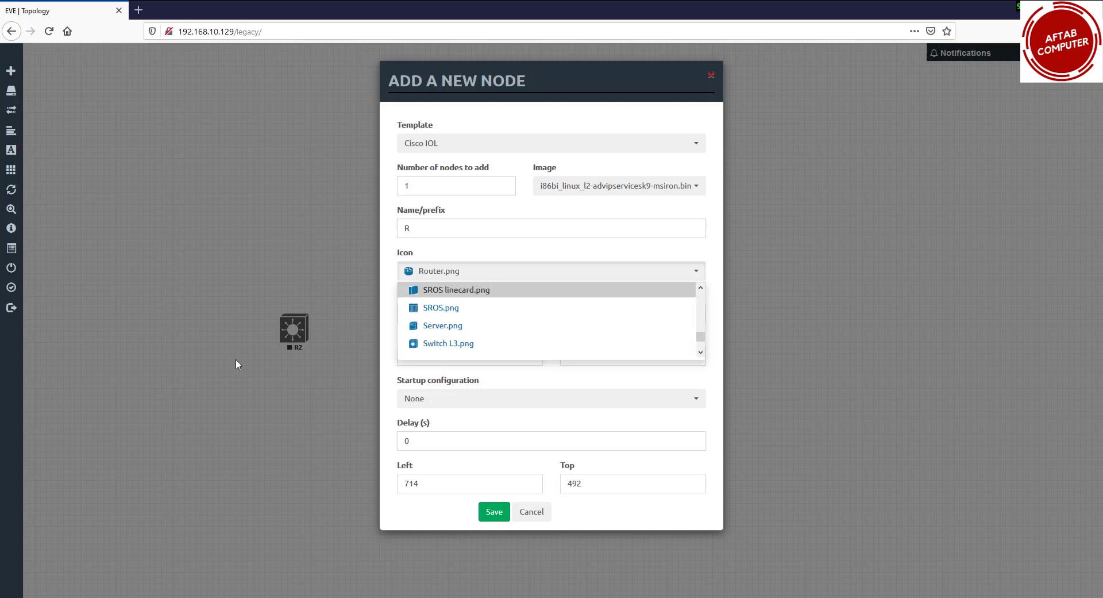
key("s")
key("s")
key("s")
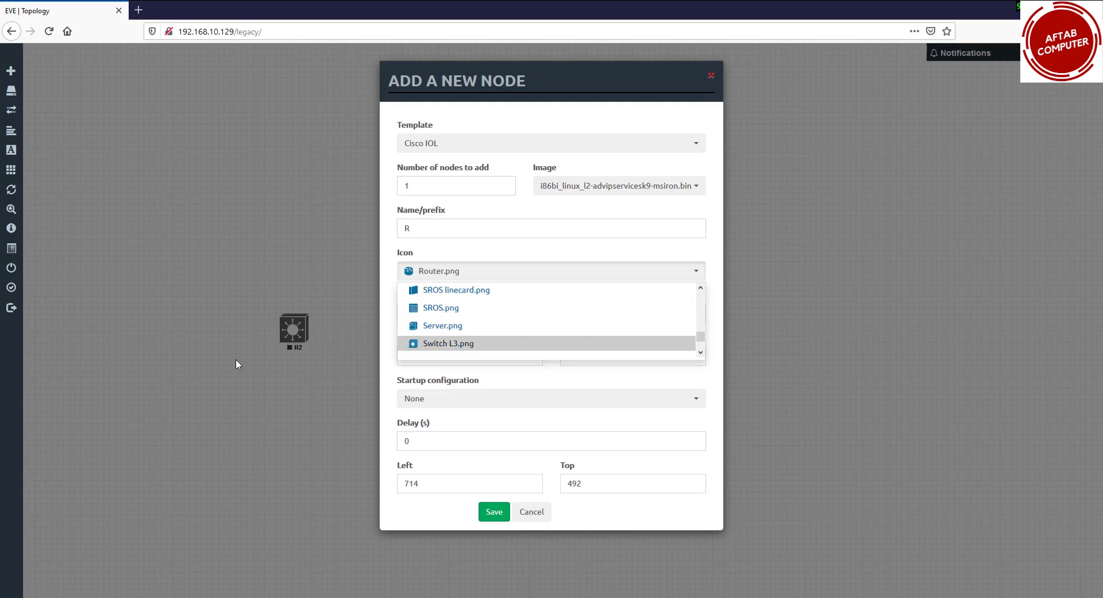
key("Return")
left_click(490, 512)
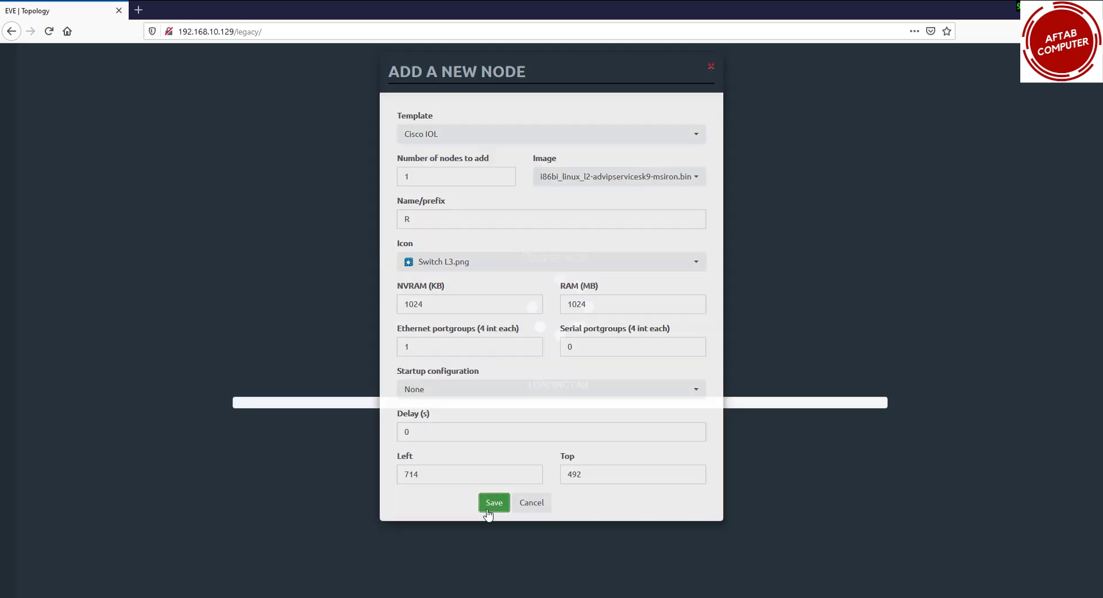
Move switch R3 to the right, roughly level with R2, and shift the Mikrotik router slightly left between them
left_click_drag(448, 352, 660, 344)
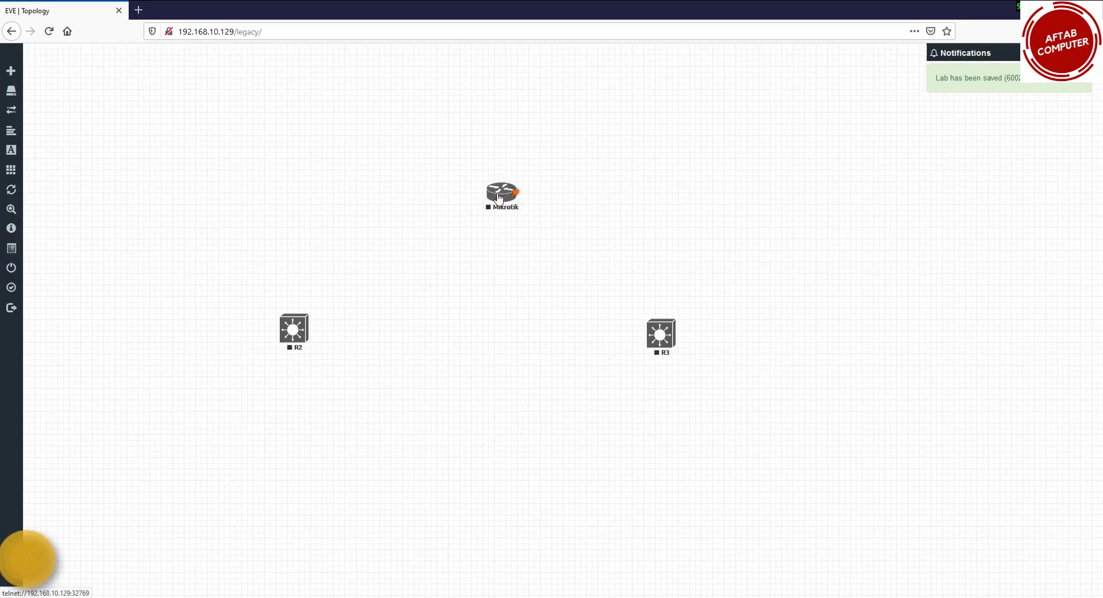
left_click_drag(502, 192, 471, 184)
right_click(451, 442)
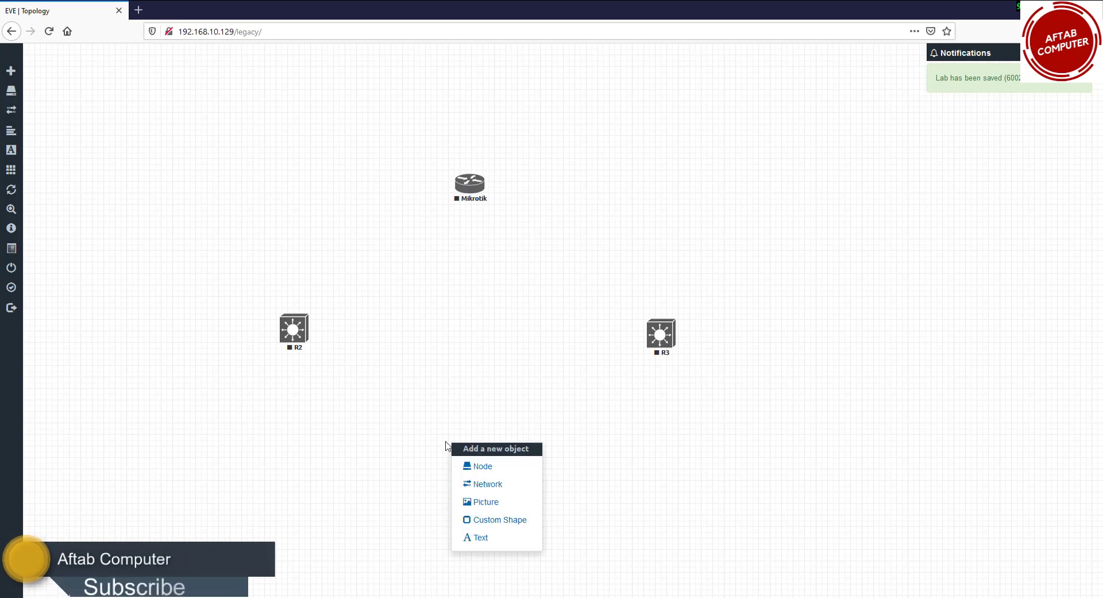
left_click(391, 338)
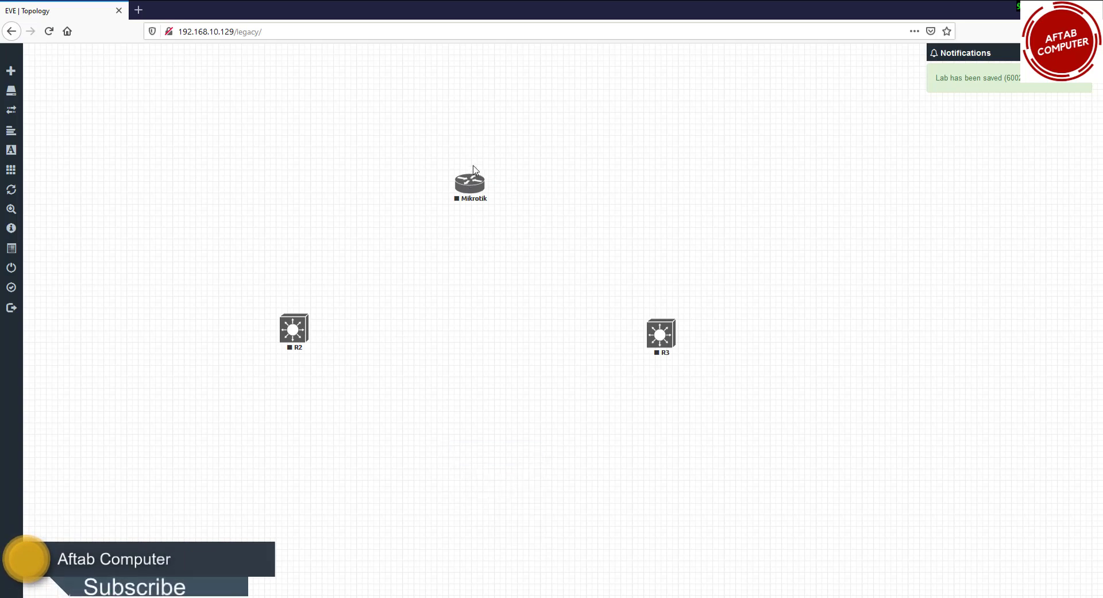
Add a network named Net of type Management(Cloud0) above the Mikrotik router
right_click(404, 75)
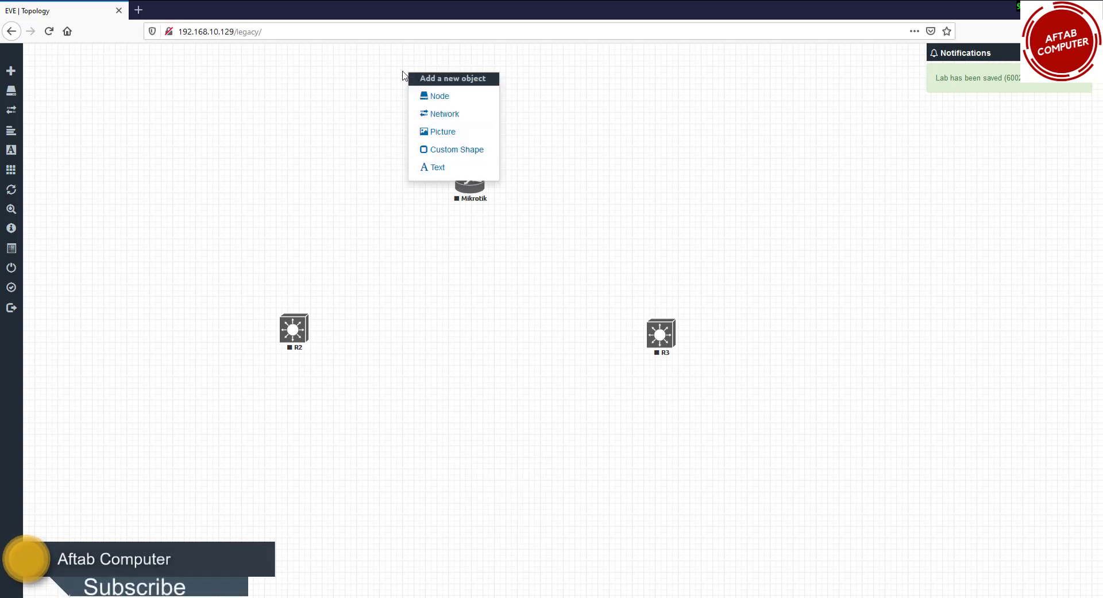
left_click(440, 113)
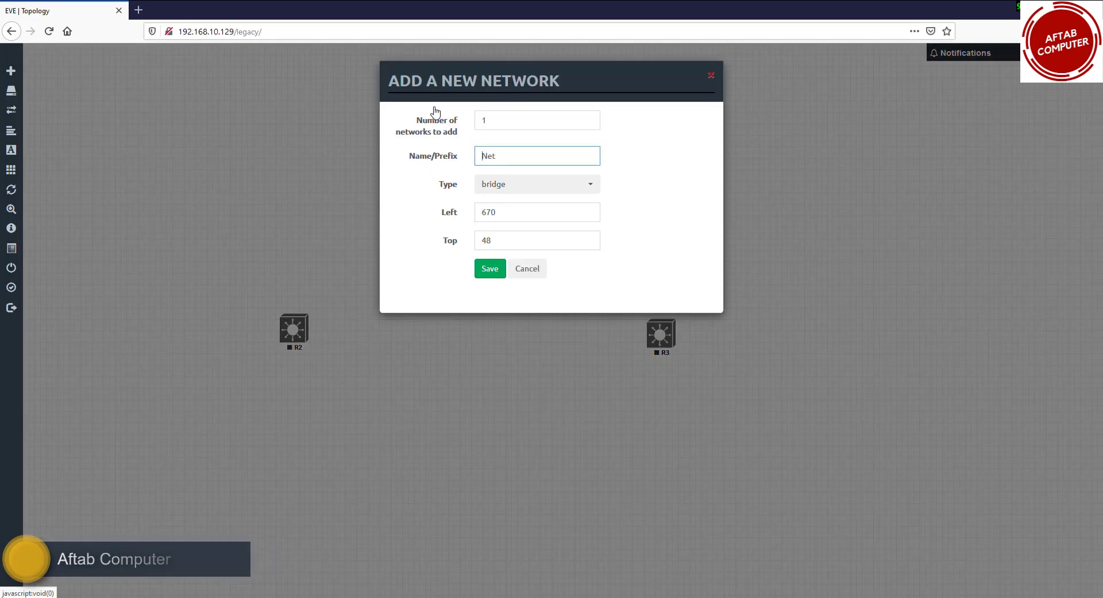
left_click(589, 185)
left_click(506, 249)
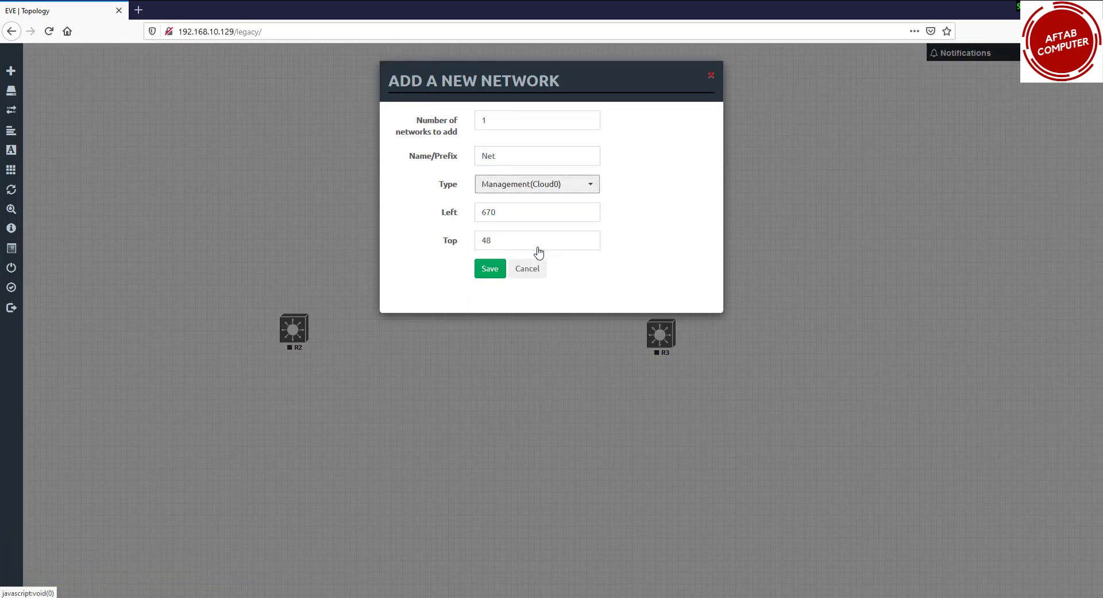
left_click(489, 269)
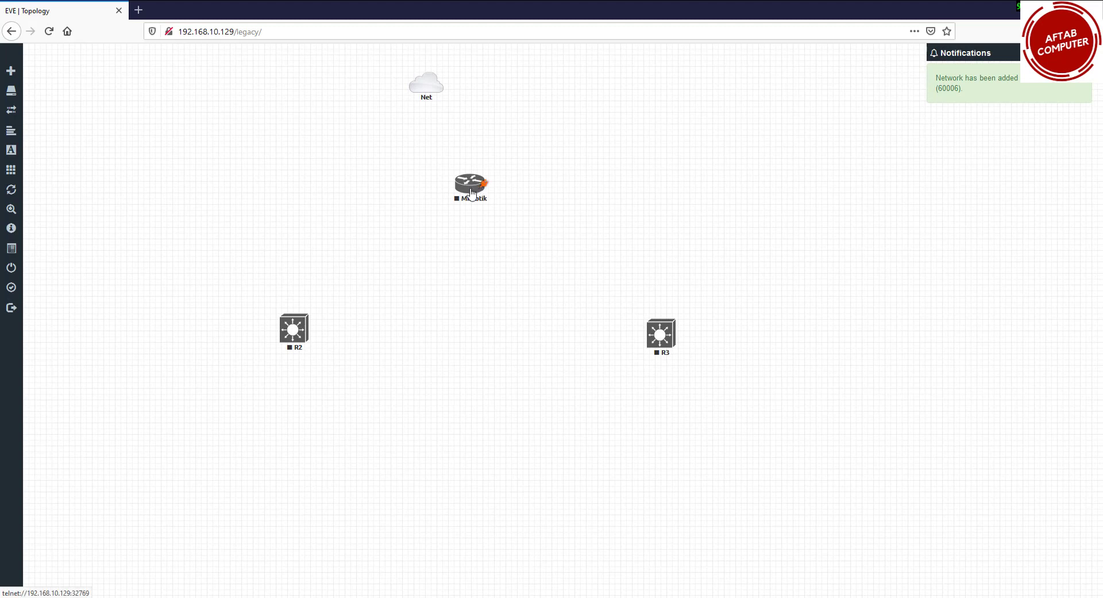
Rearrange the topology with the Mikrotik router below Net and switches R2 and R3 level with each other beneath the router
left_click_drag(470, 182, 439, 256)
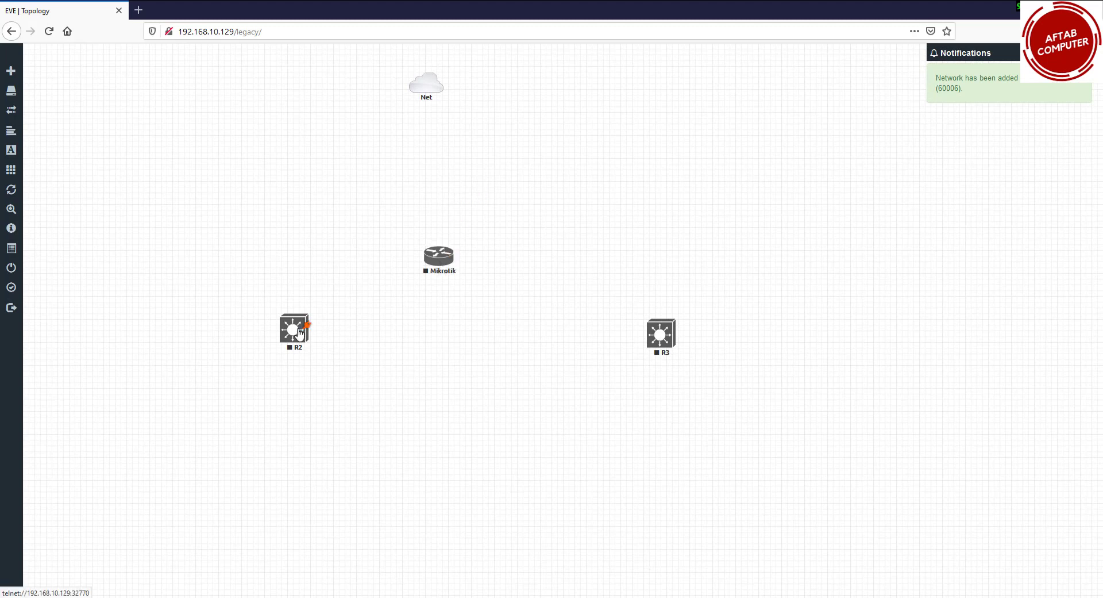
left_click_drag(294, 331, 284, 443)
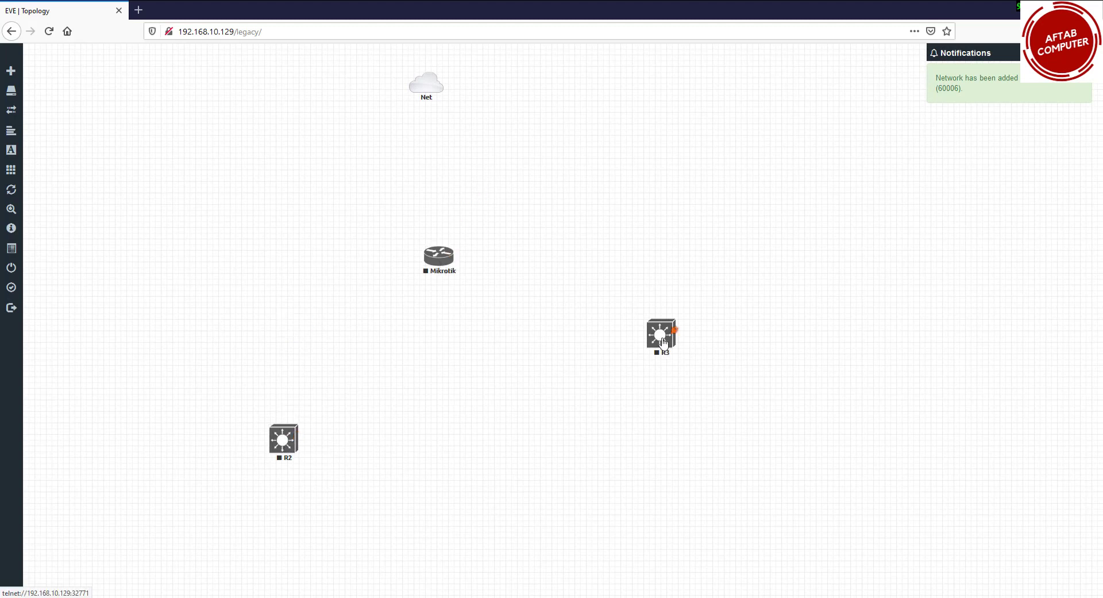
left_click_drag(662, 336, 527, 440)
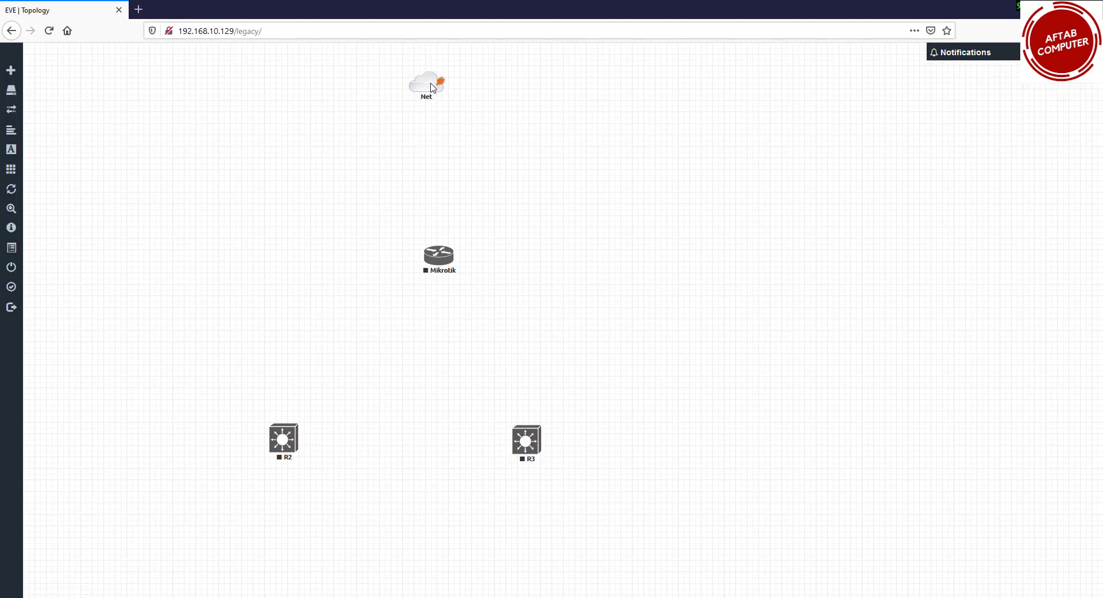
Connect Net to the Mikrotik router's eth1, and the router's eth2 to e0/0 on R2
left_click_drag(440, 81, 439, 256)
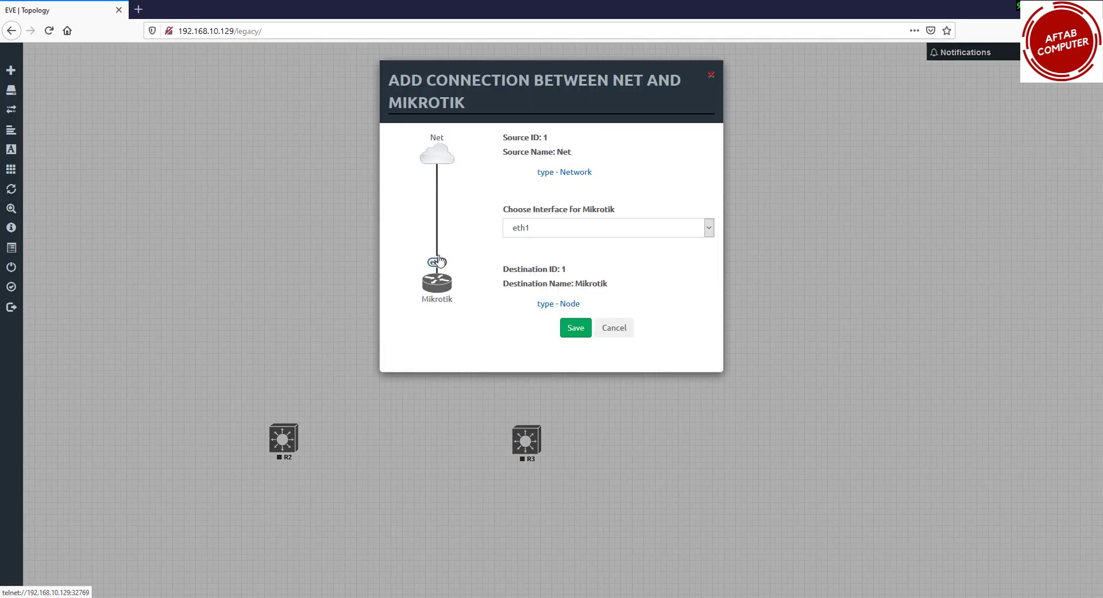
left_click(576, 327)
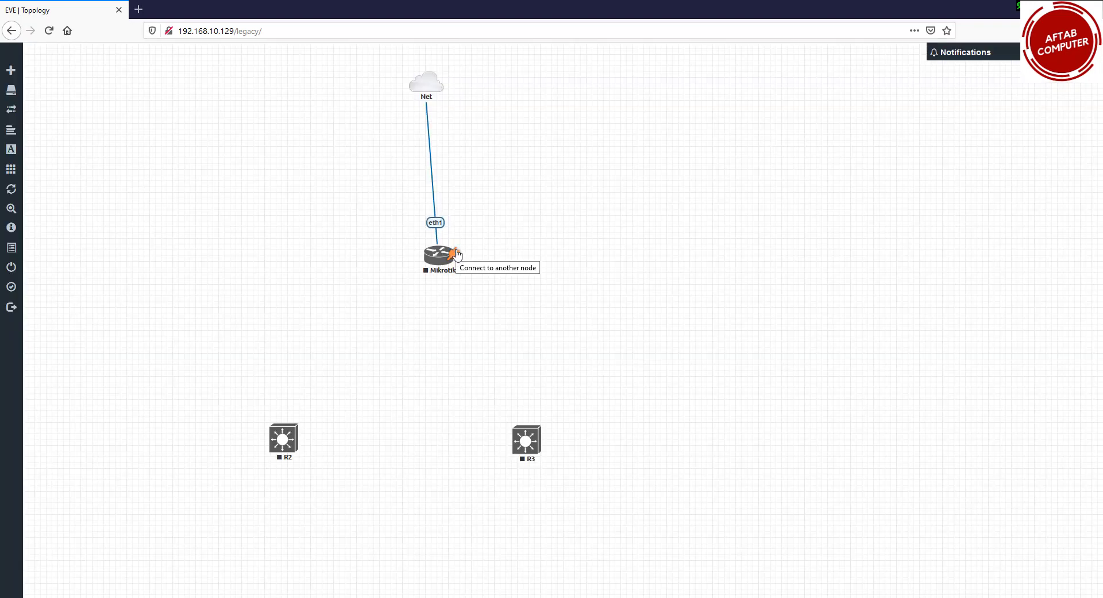
left_click_drag(456, 253, 285, 451)
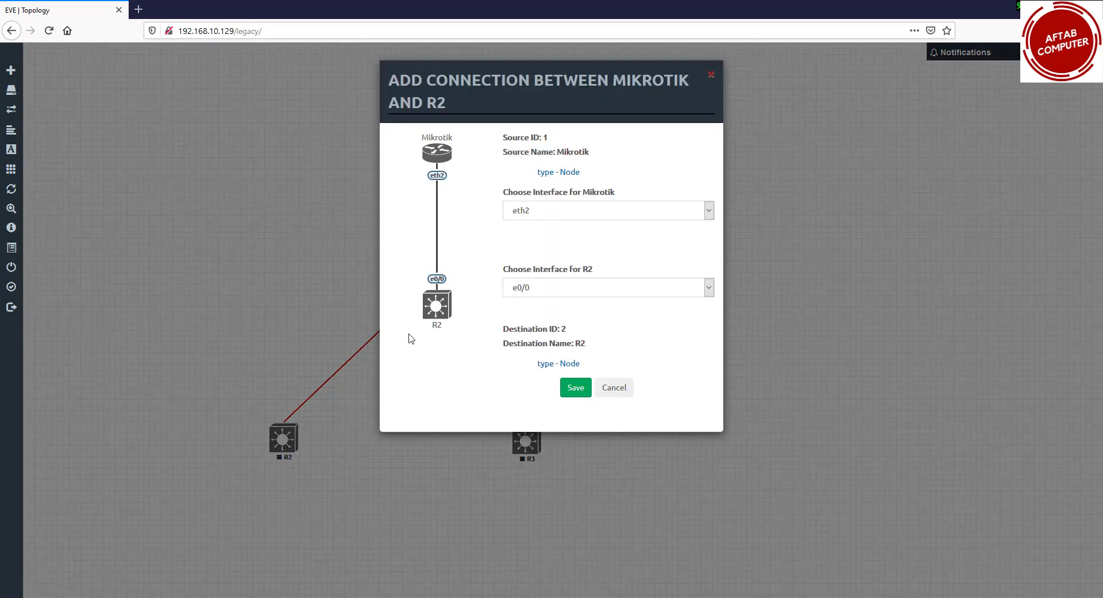
left_click(583, 390)
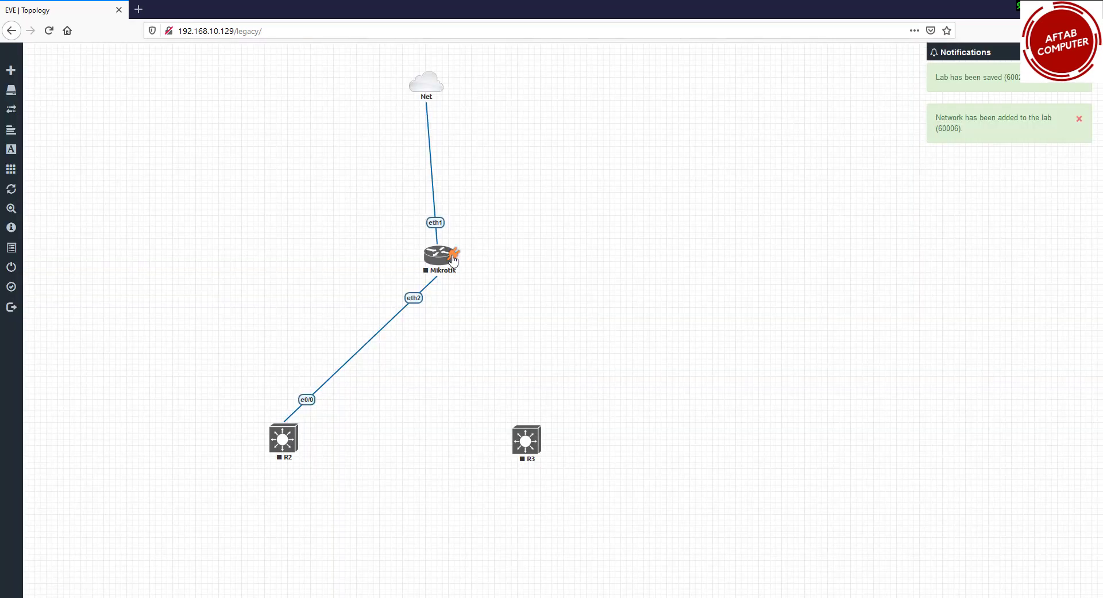
Connect the Mikrotik router's eth3 to e0/0 on R3 and shift the router slightly left beneath Net
left_click_drag(453, 257, 526, 442)
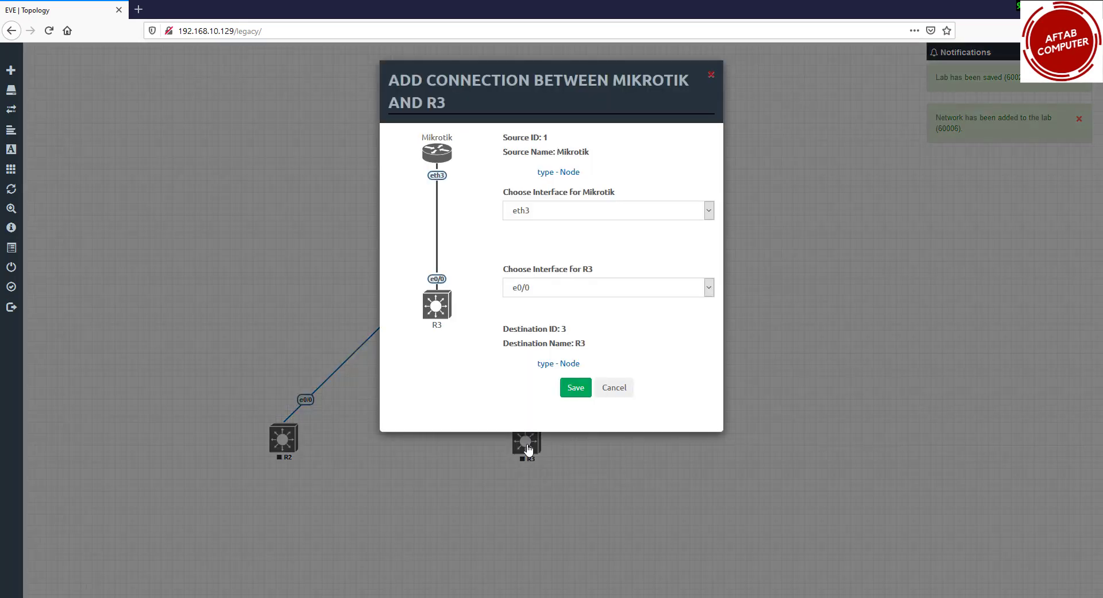
left_click(576, 388)
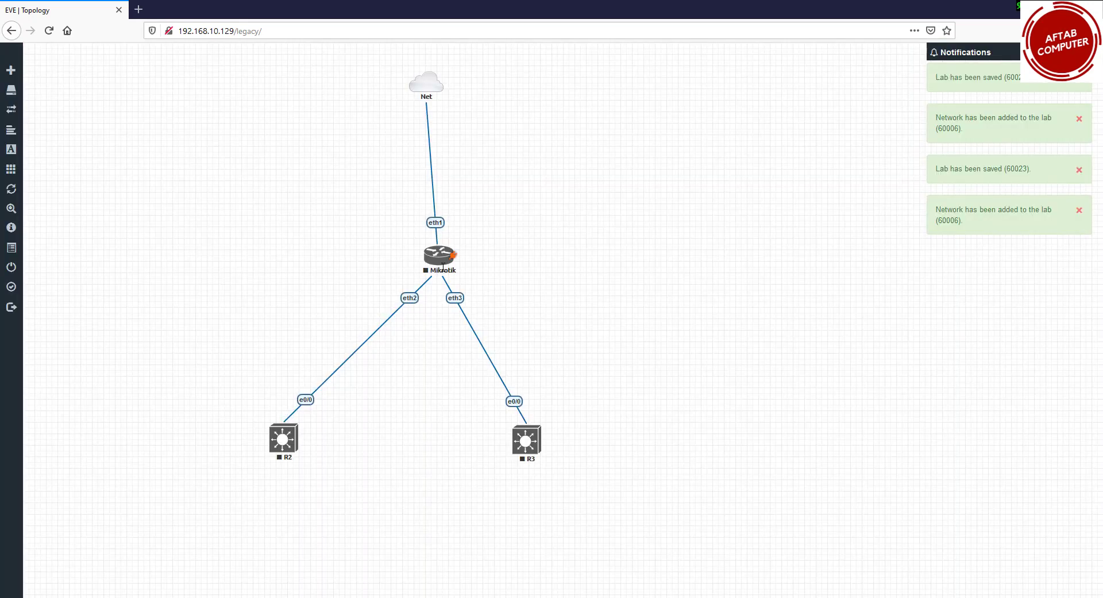
left_click_drag(441, 268, 428, 263)
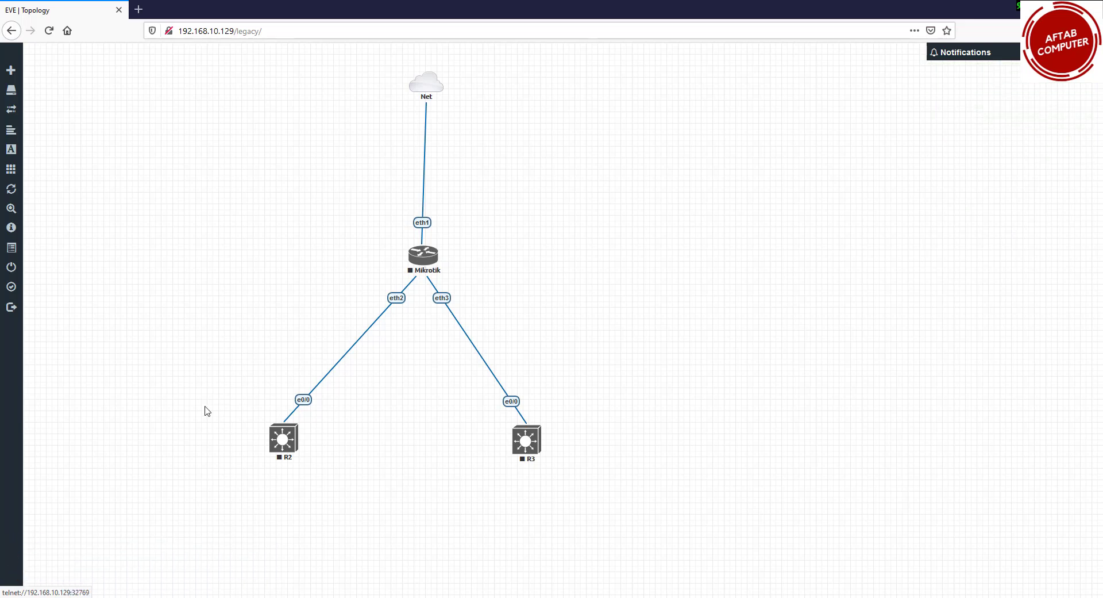
Start all nodes in the lab: the Mikrotik router and both switches
left_click_drag(205, 395, 644, 512)
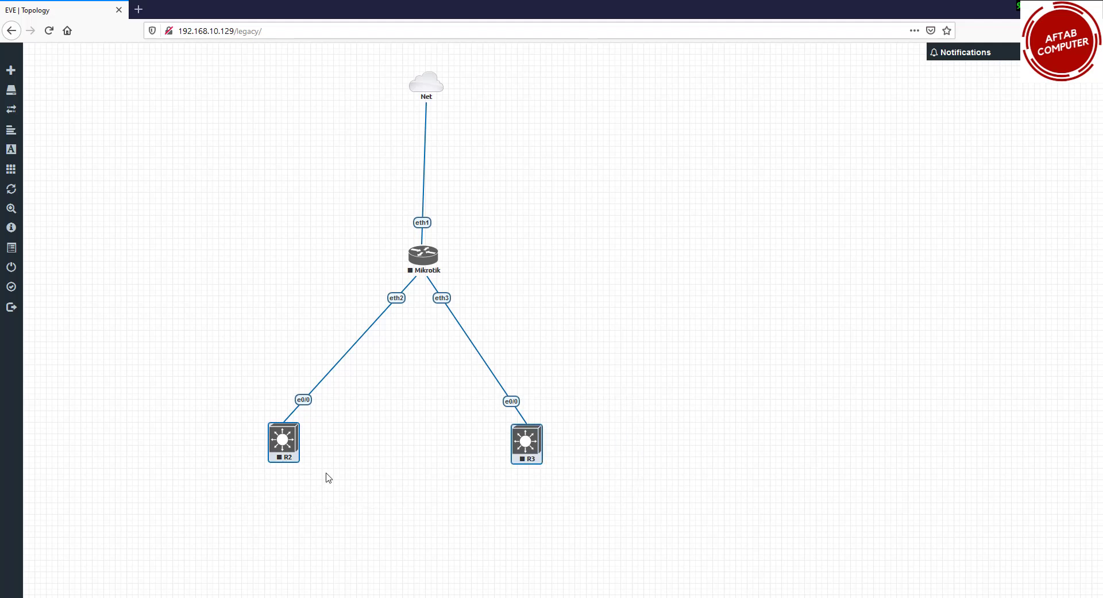
left_click(276, 240)
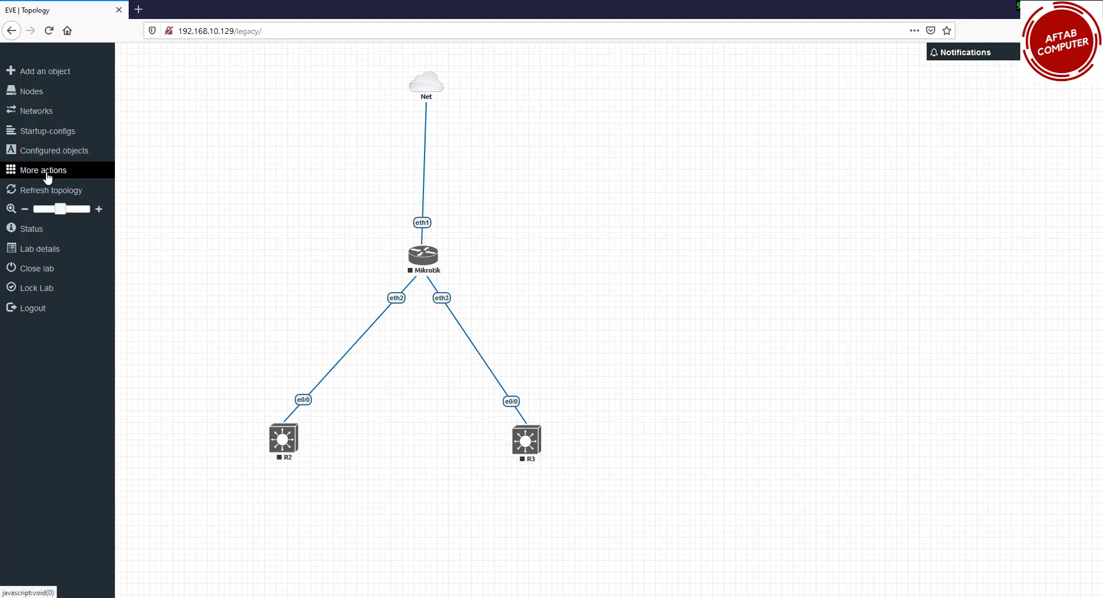
left_click(47, 175)
left_click(106, 188)
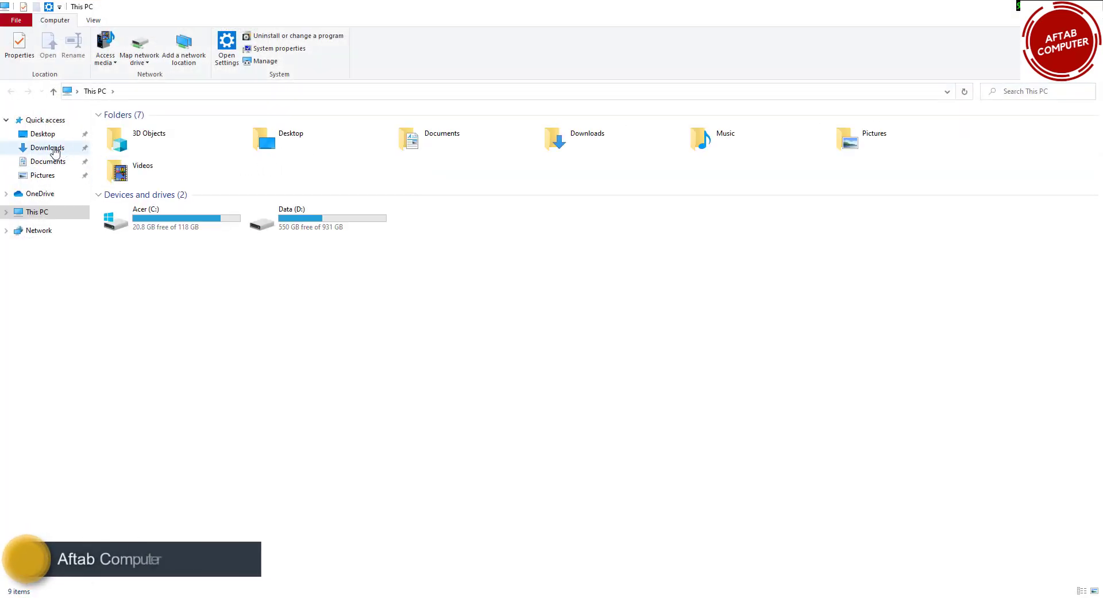
Launch winbox64 from the Downloads folder and place its window beside the topology, clear of the nodes
left_click(55, 149)
left_click(116, 285)
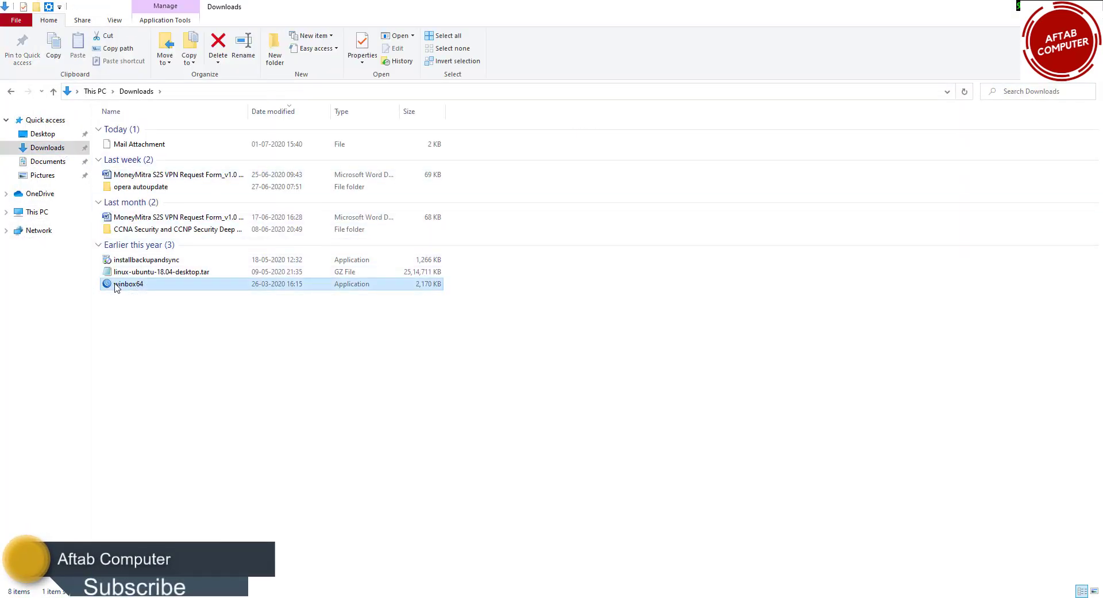
double_click(117, 285)
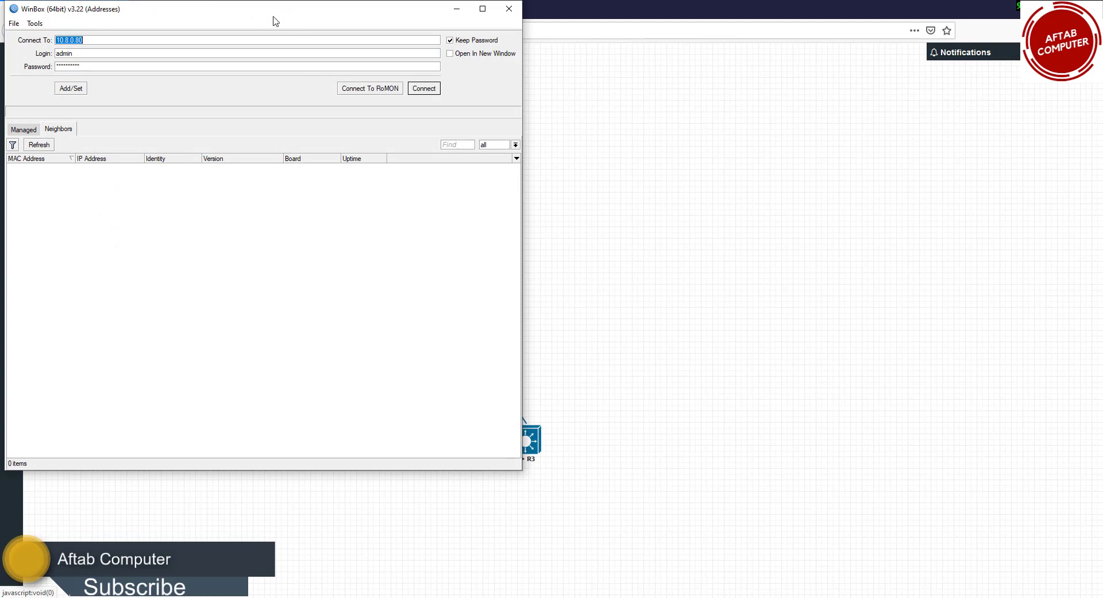
left_click_drag(275, 12, 1005, 80)
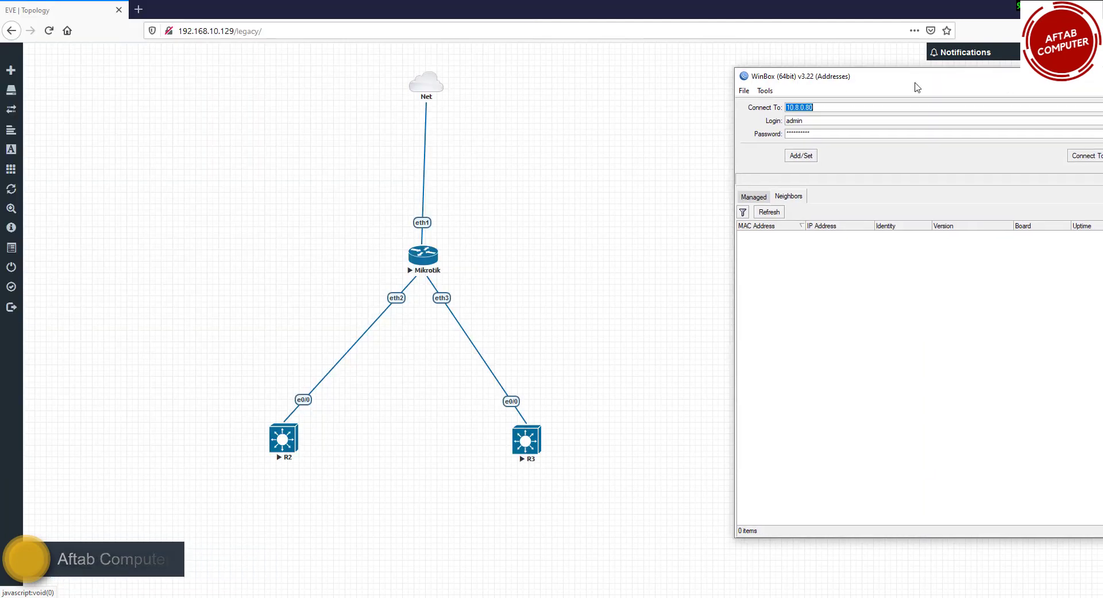
left_click_drag(915, 83, 736, 53)
Refresh the WinBox neighbors and connect to the MikroTik by its MAC address as admin with an empty password
left_click(590, 182)
left_click(591, 207)
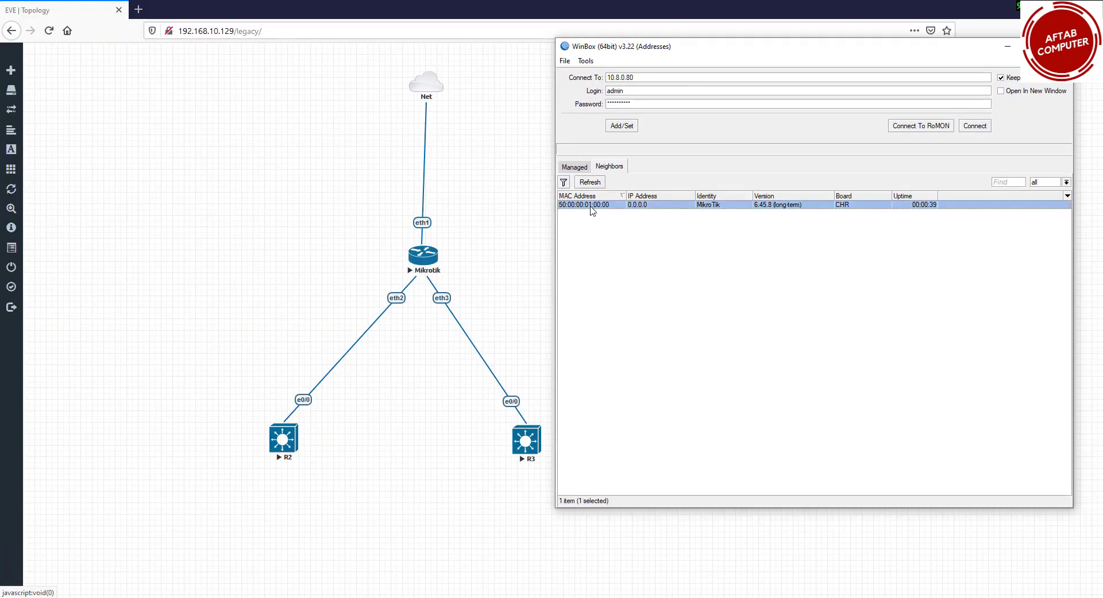
key("Tab")
key("BackSpace")
key("Return")
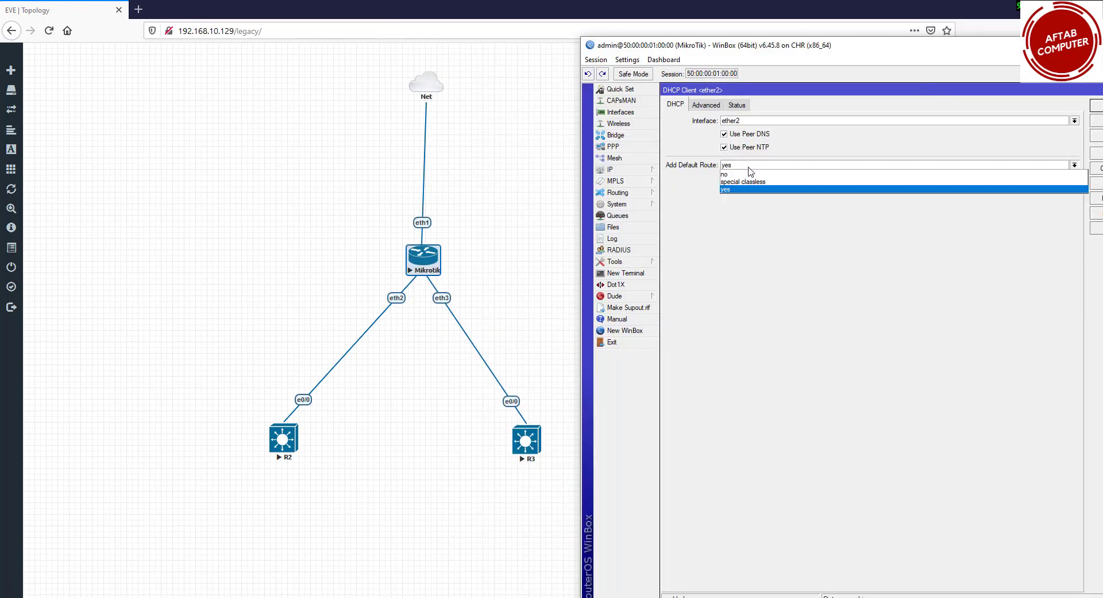
Set the DHCP client's interface to ether1, keep Add Default Route at yes, and save it
left_click(741, 173)
left_click(791, 123)
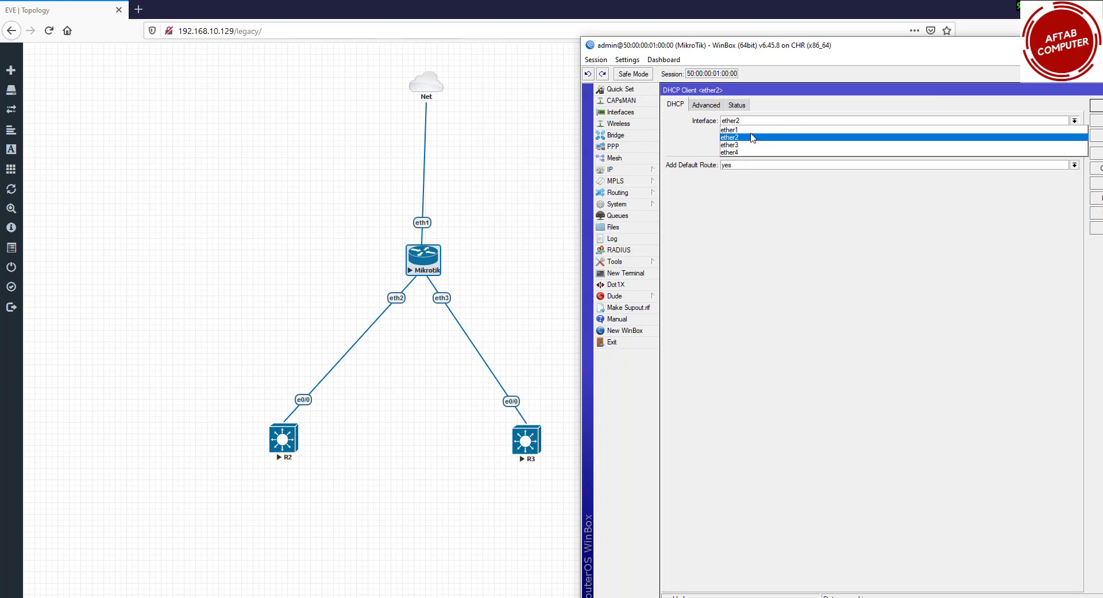
left_click(792, 128)
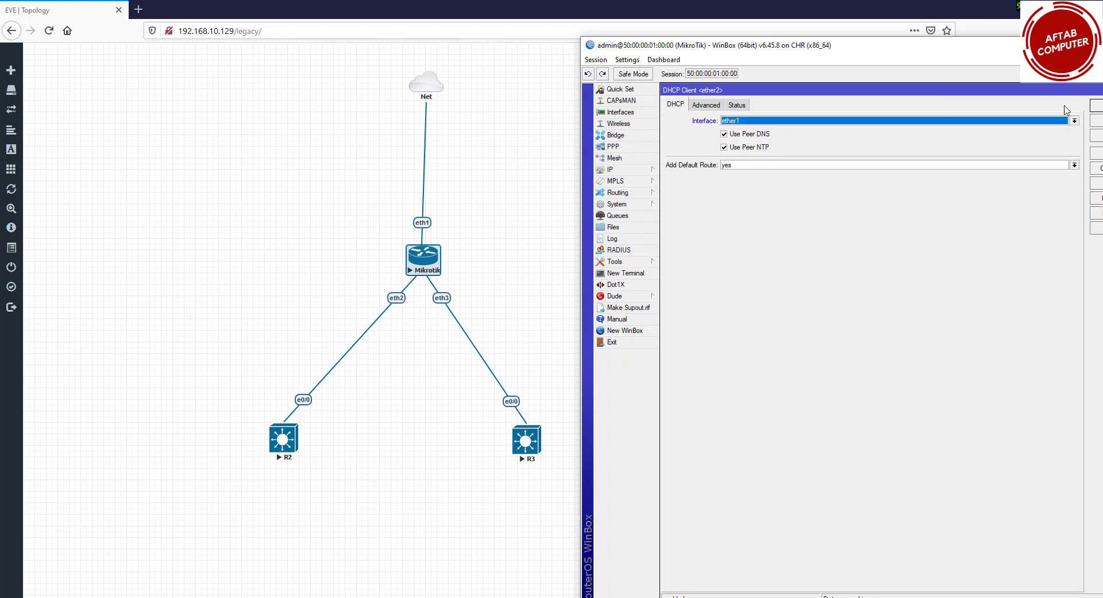
left_click(1098, 136)
left_click(1098, 106)
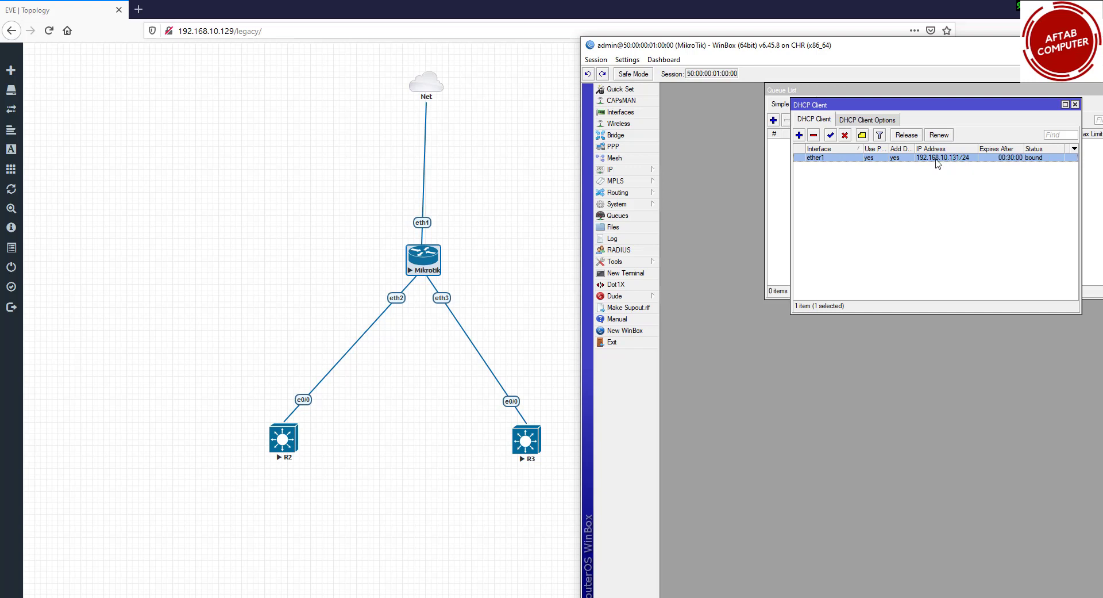
Move the Queue List window away from the DHCP Client list and close it
left_click(1099, 108)
left_click_drag(1062, 92, 972, 162)
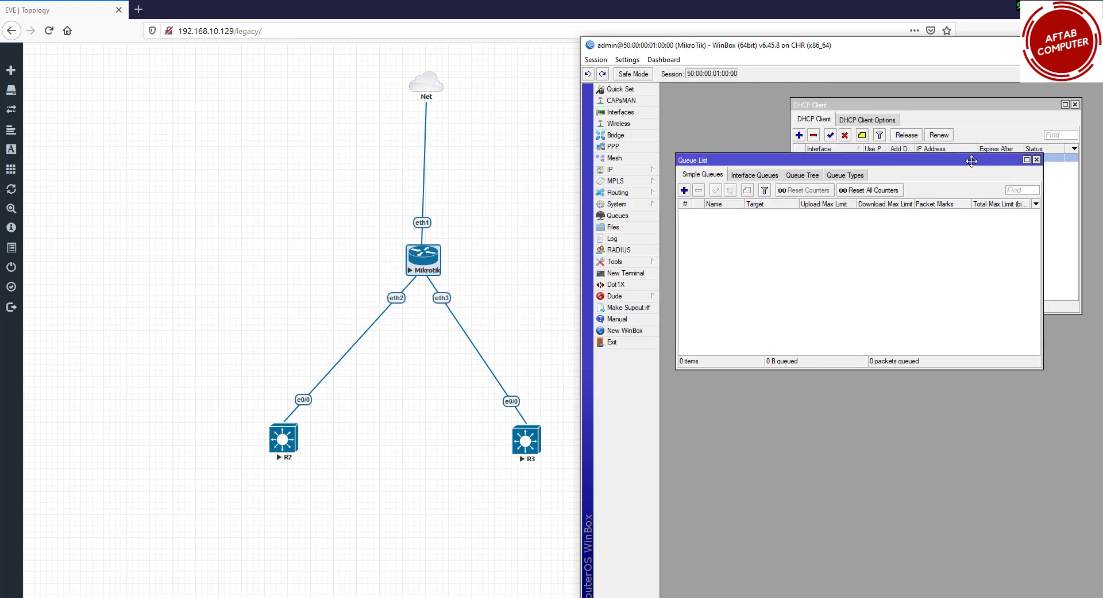
left_click(1037, 159)
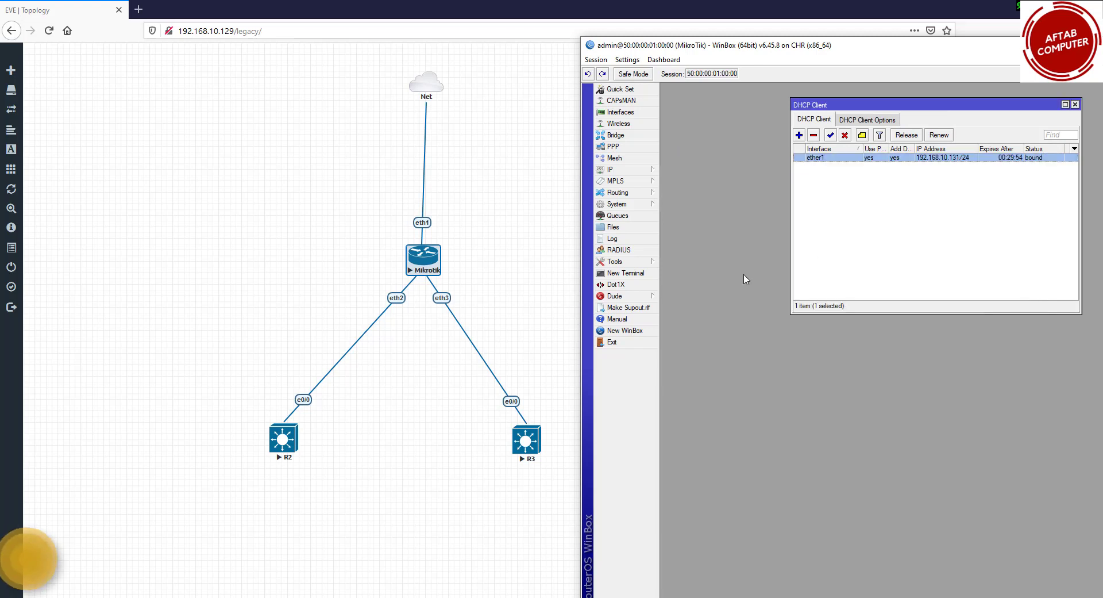
Test internet access by pinging 8.8.8.8 from a new router terminal, skipping the license text, and close the terminal
left_click(627, 273)
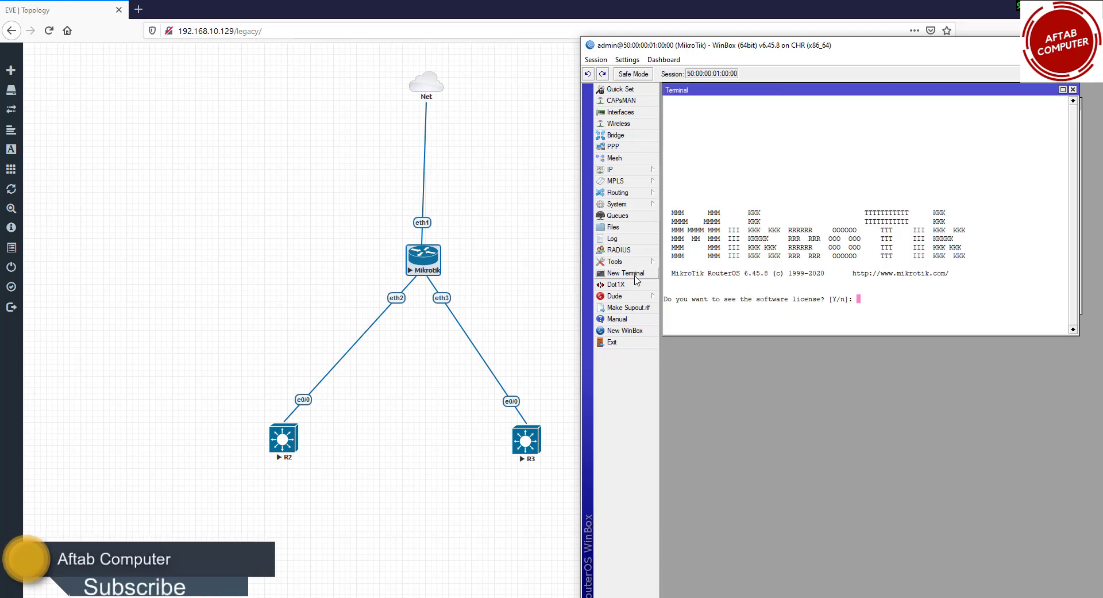
type("n")
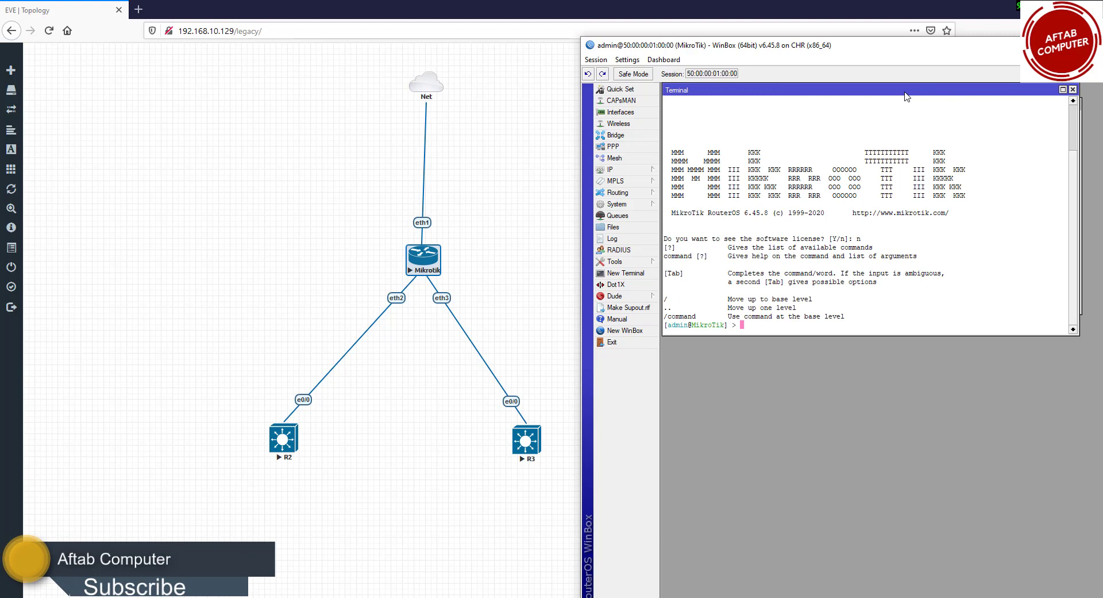
left_click_drag(906, 93, 902, 266)
type("ping ")
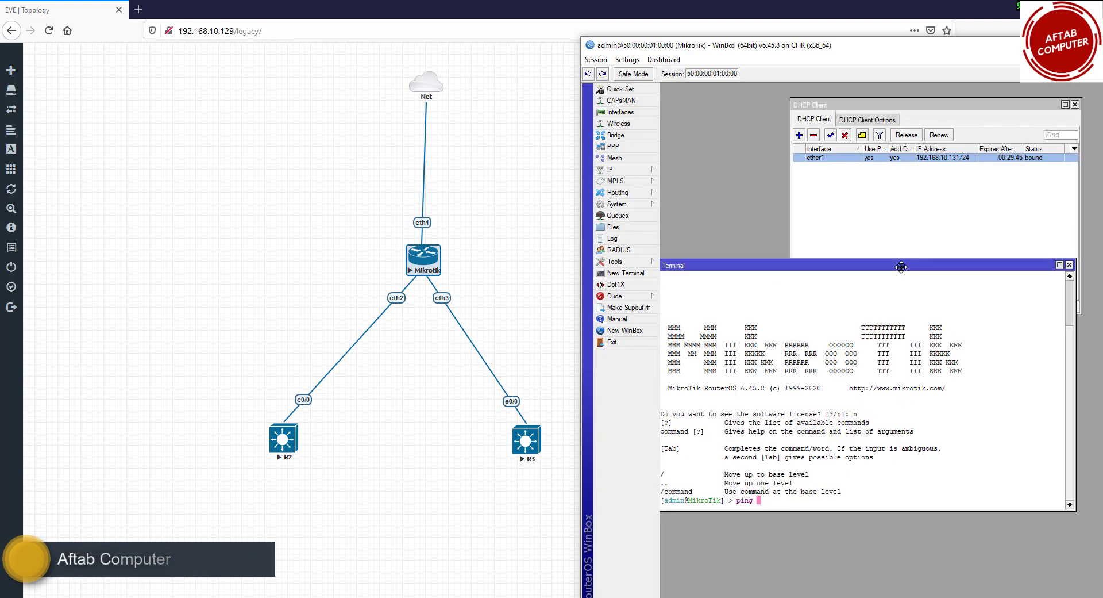
type("8.8.8.8")
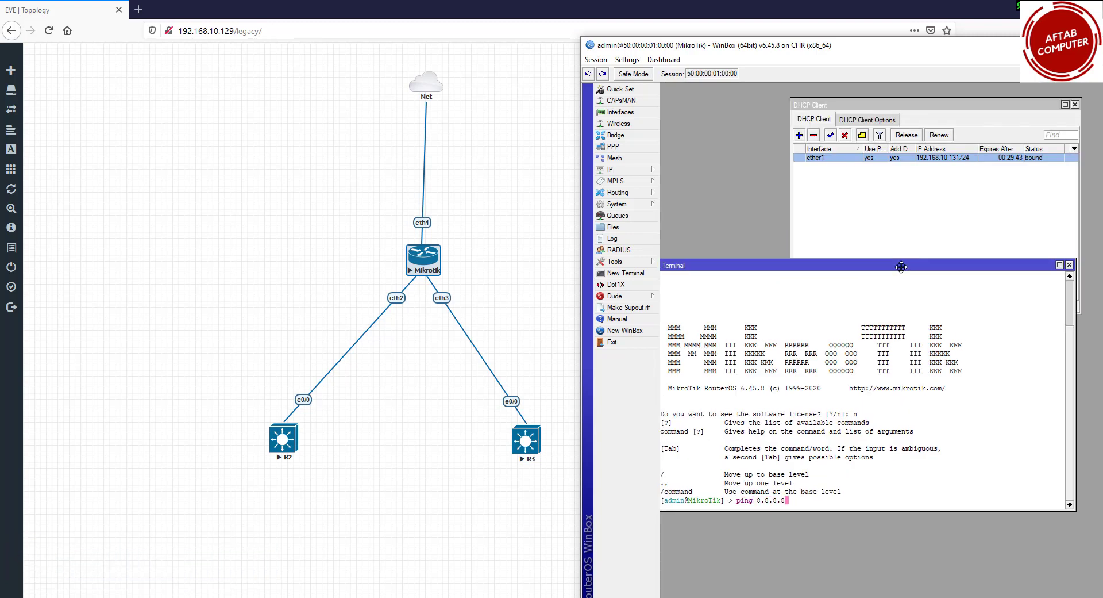
key("Return")
key("ctrl+c")
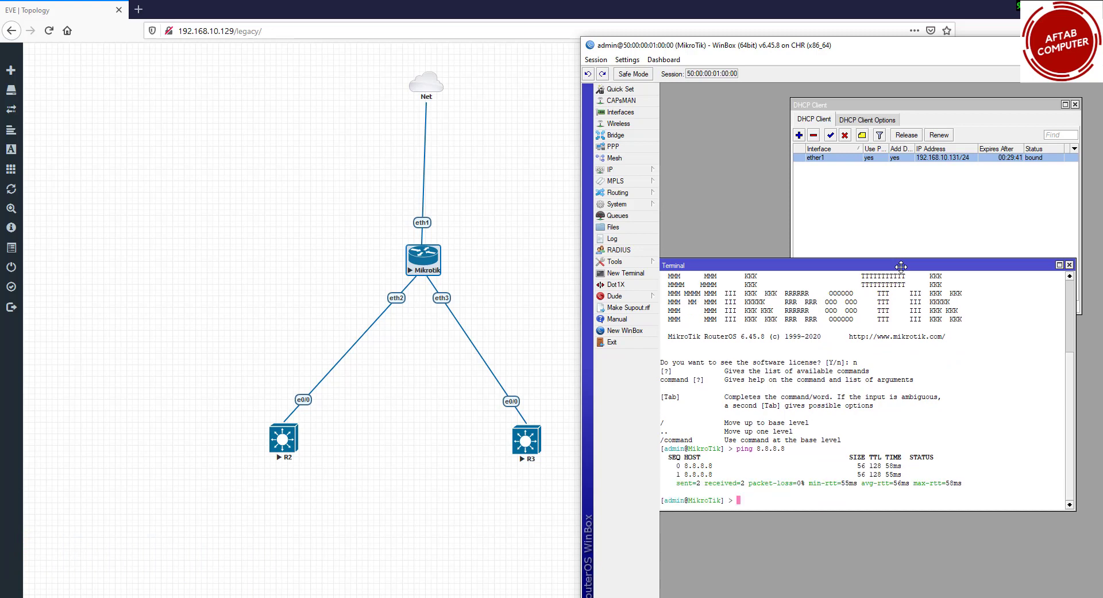
left_click(1070, 265)
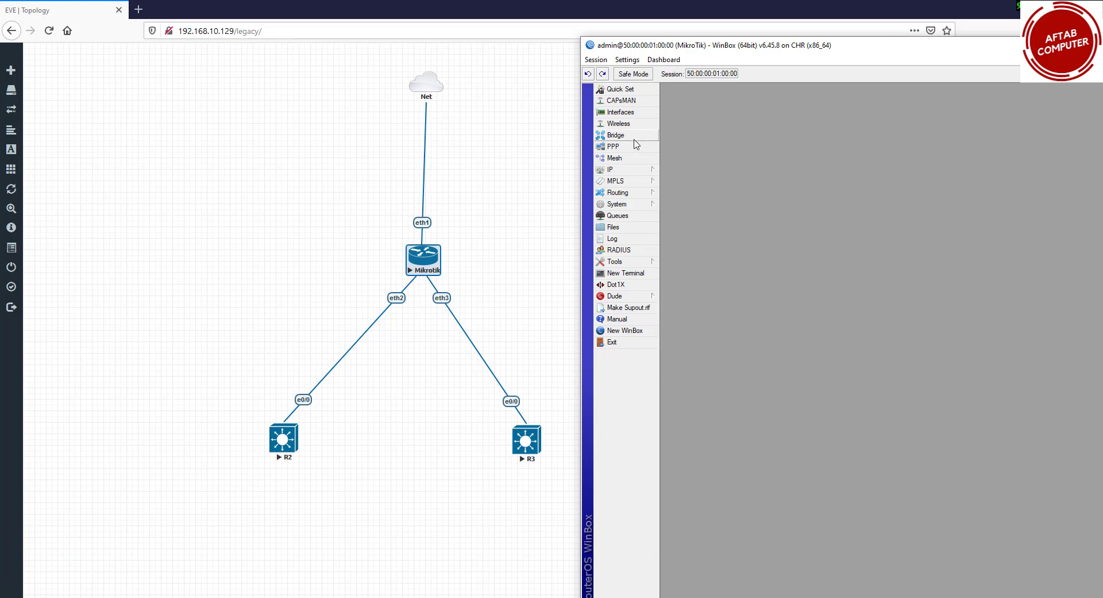
Create a bridge interface named LAN-1 on the MikroTik
left_click(634, 140)
left_click(669, 174)
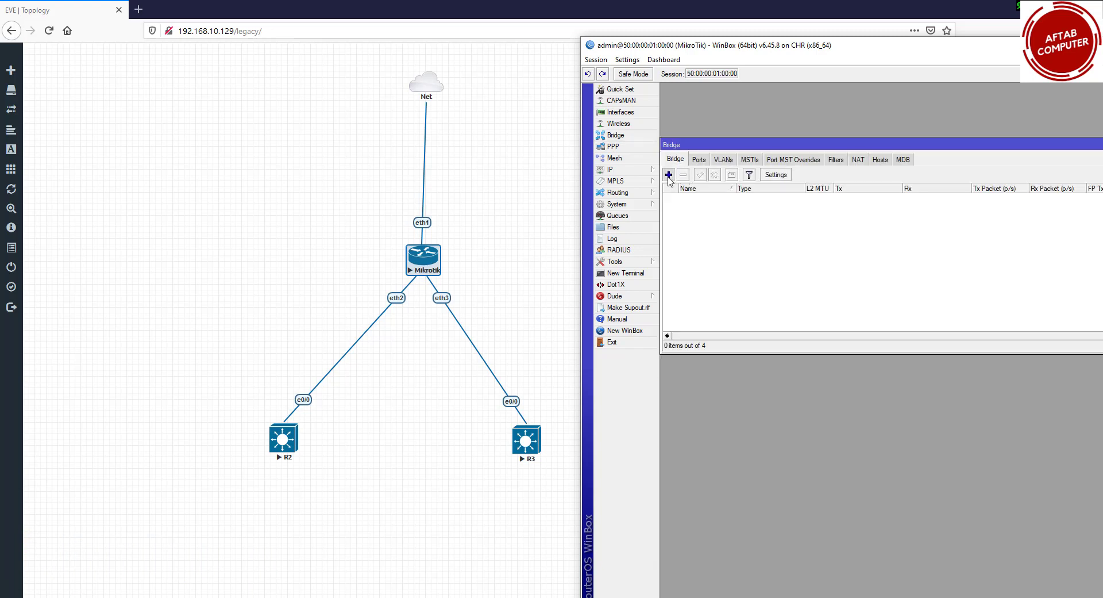
type("LAN-1")
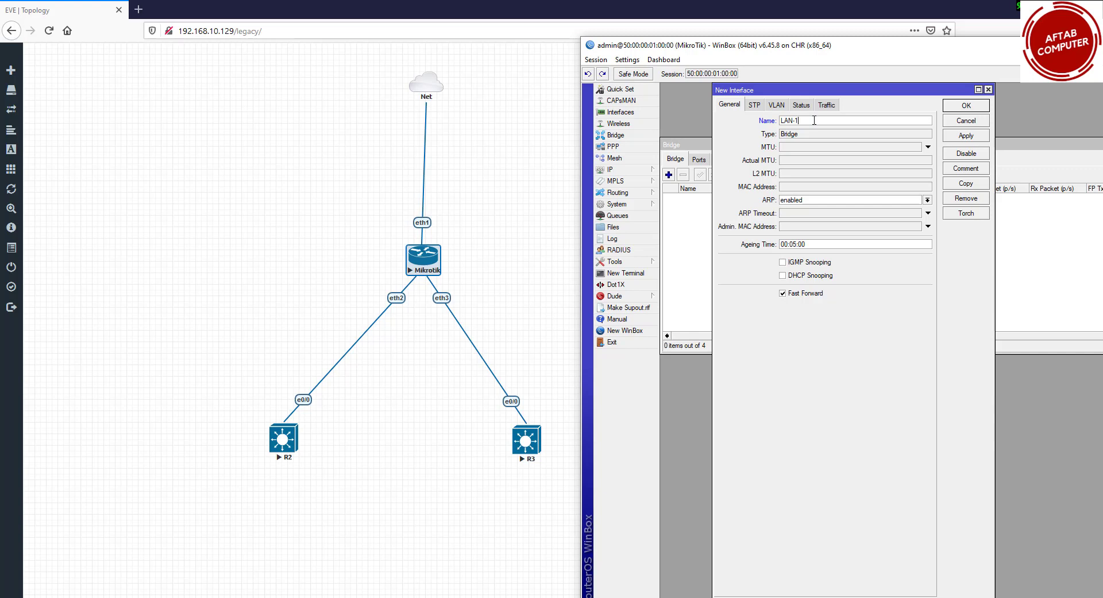
left_click(966, 136)
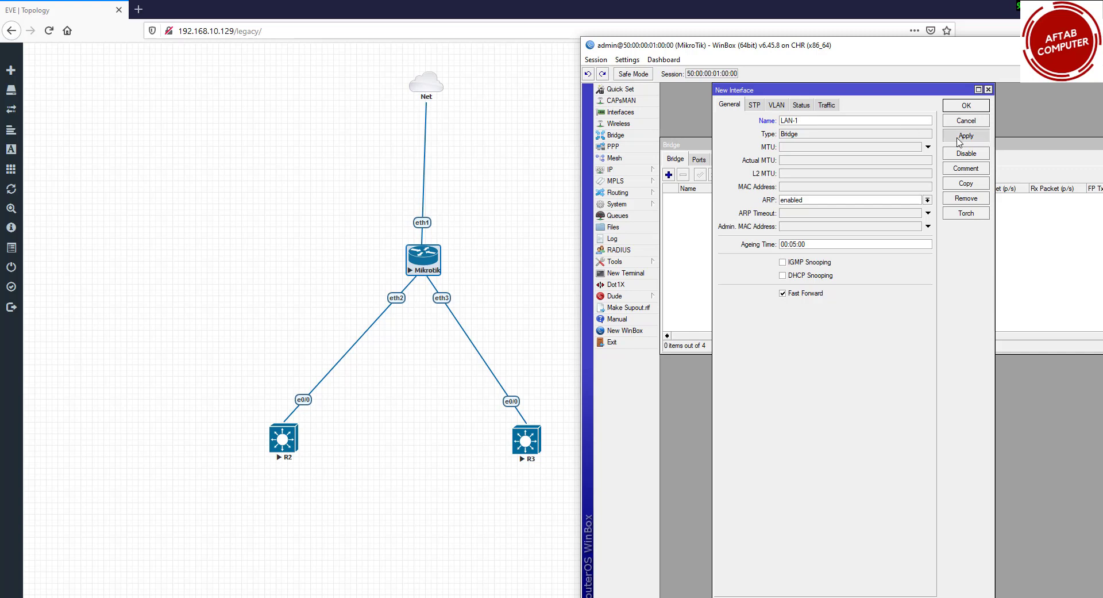
left_click(966, 107)
Add ether2 as a port of bridge LAN-1
left_click(699, 160)
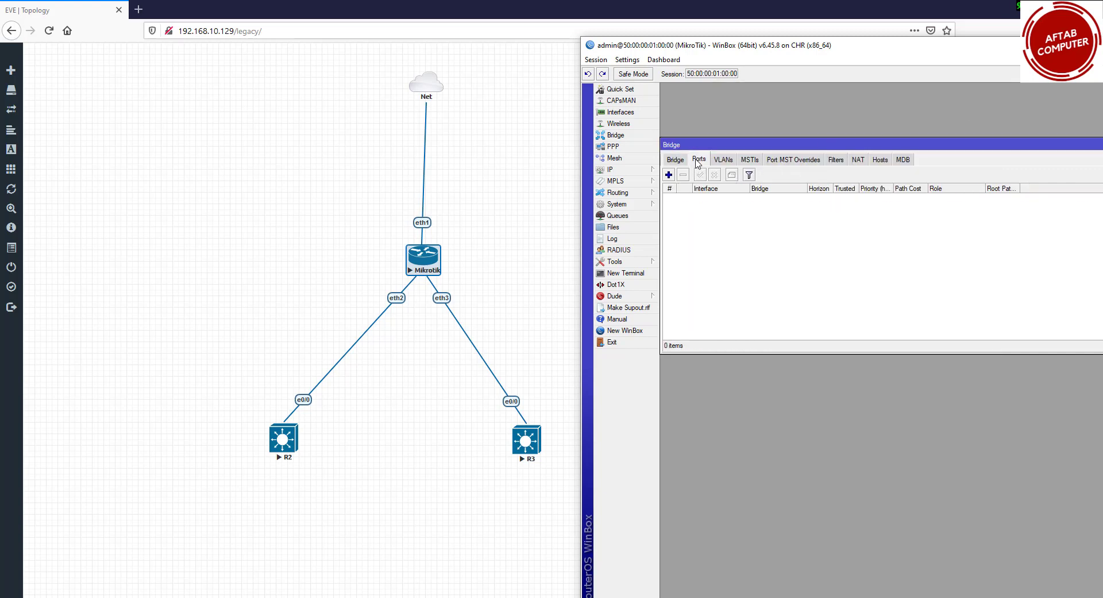
left_click(670, 174)
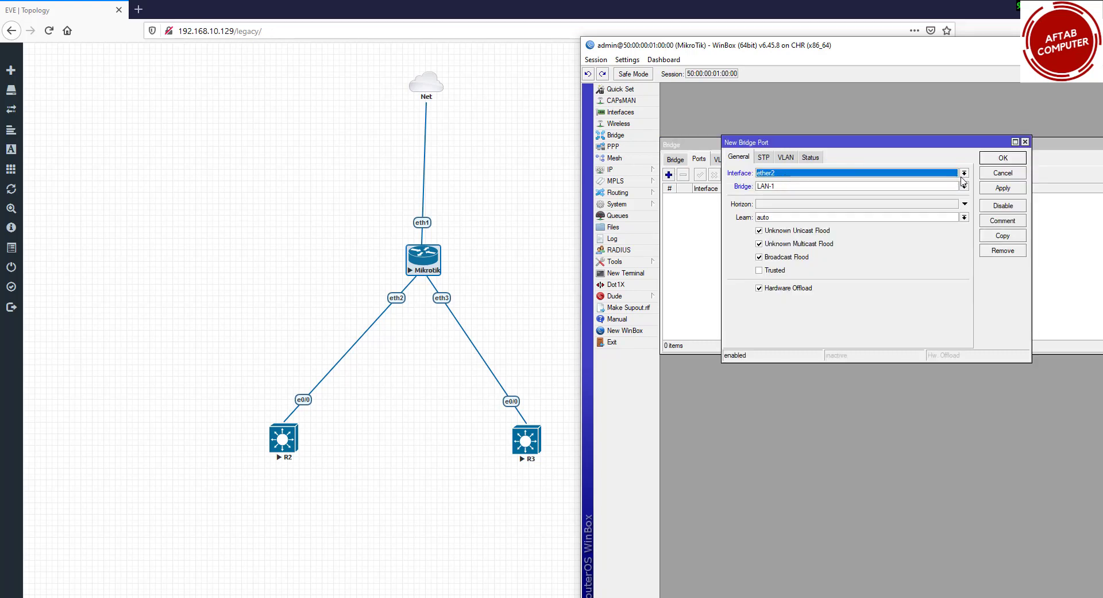
left_click(1002, 189)
left_click(1003, 159)
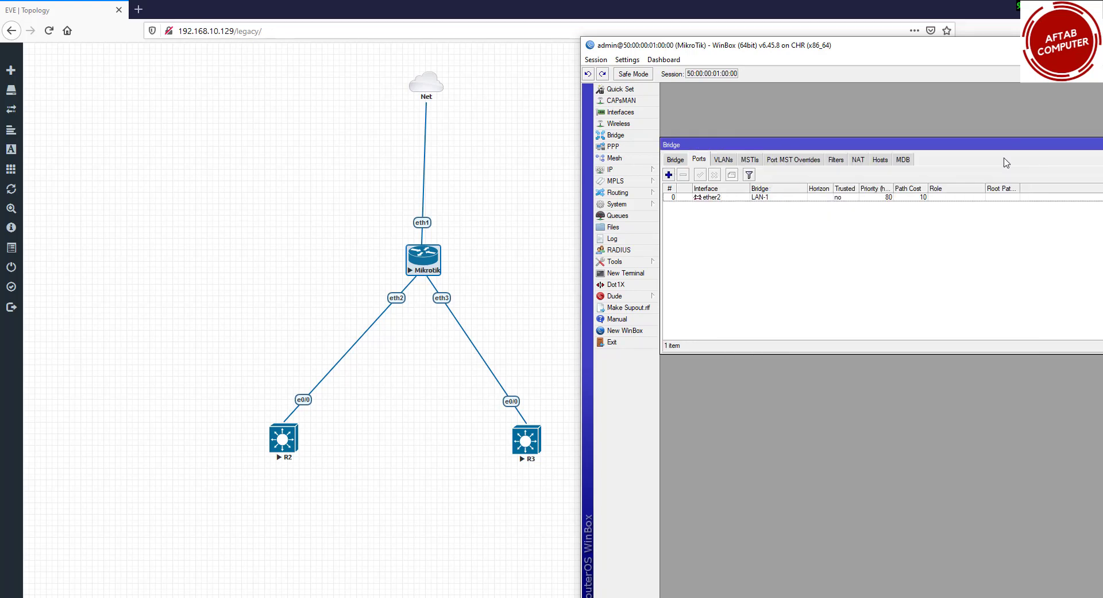
Add ether3 as a second port of bridge LAN-1
left_click(668, 175)
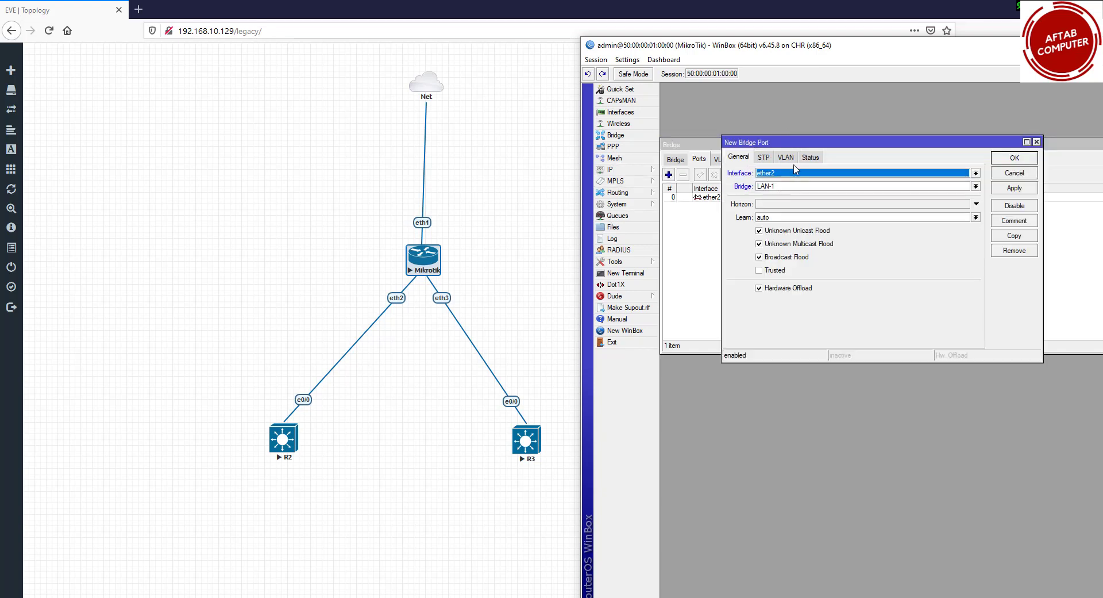
left_click(793, 175)
left_click(793, 206)
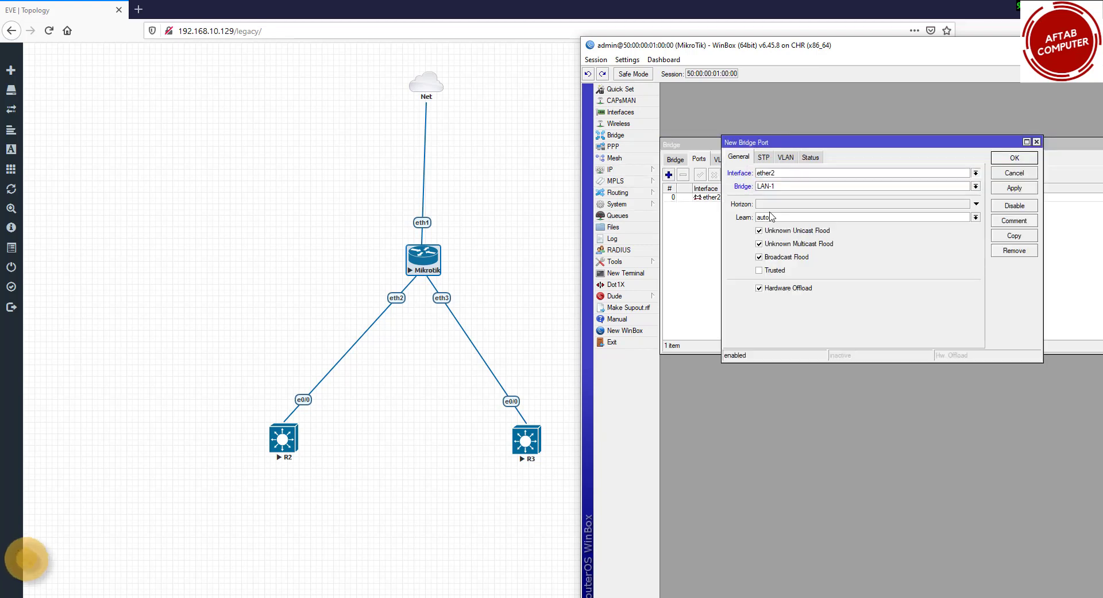
left_click(1014, 188)
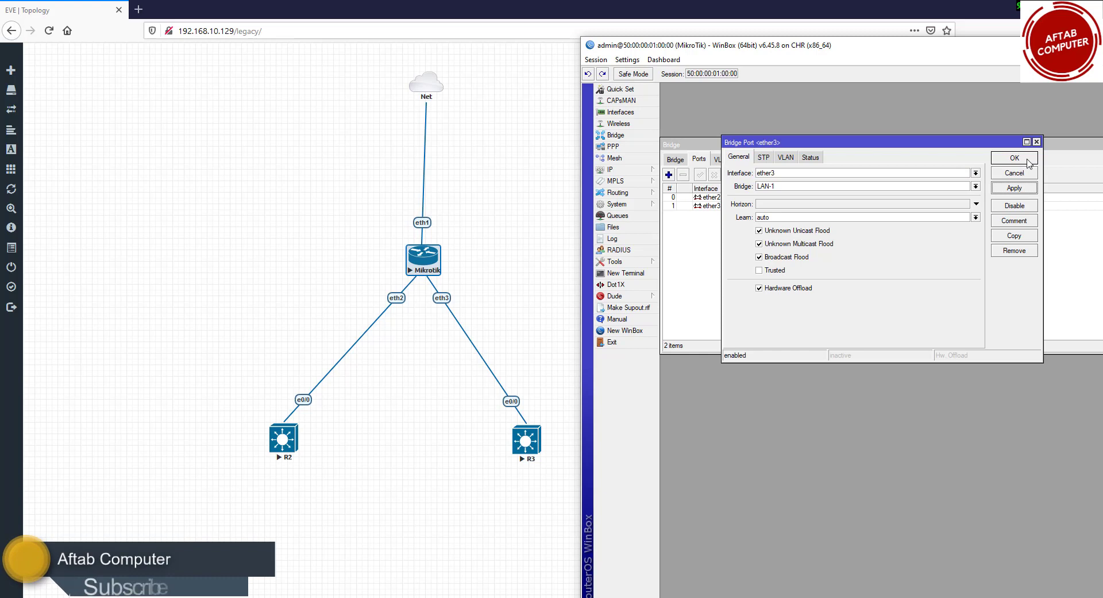
left_click(1026, 160)
left_click(502, 314)
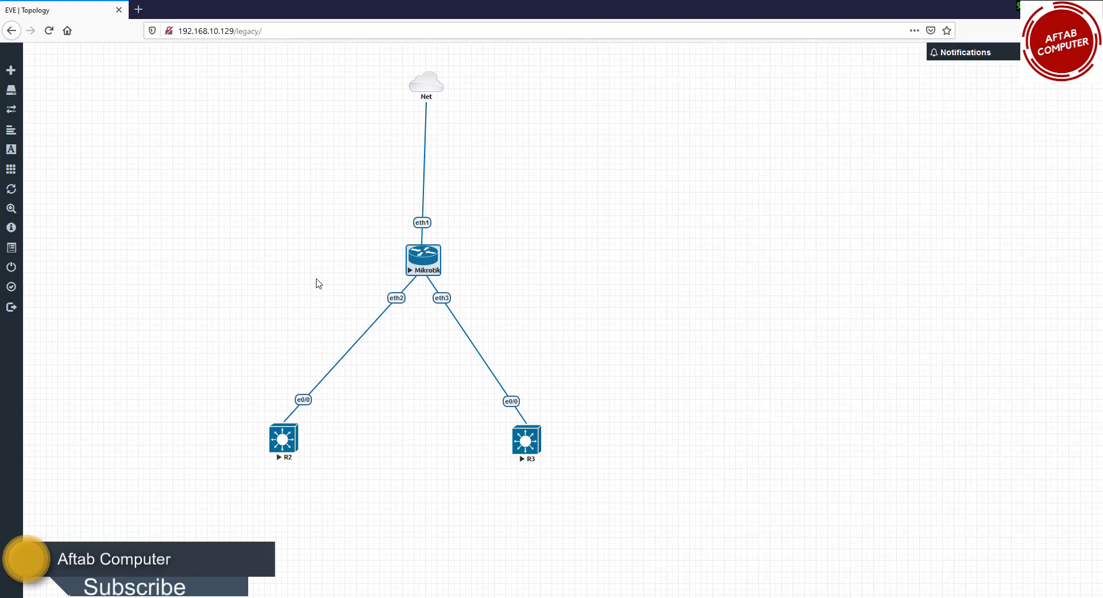
left_click_drag(317, 279, 549, 323)
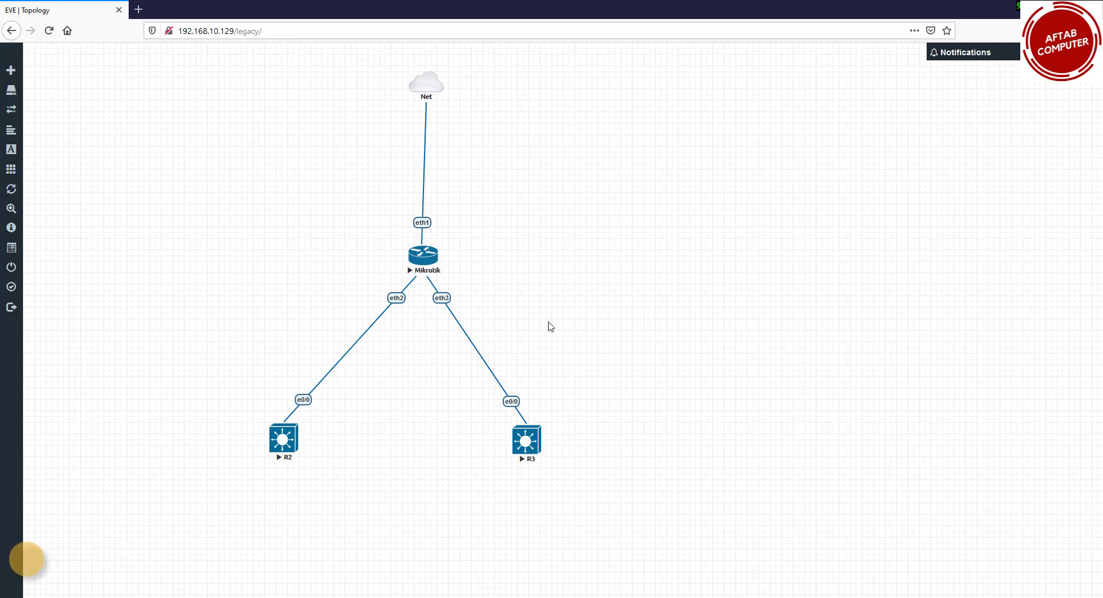
key("alt+Tab")
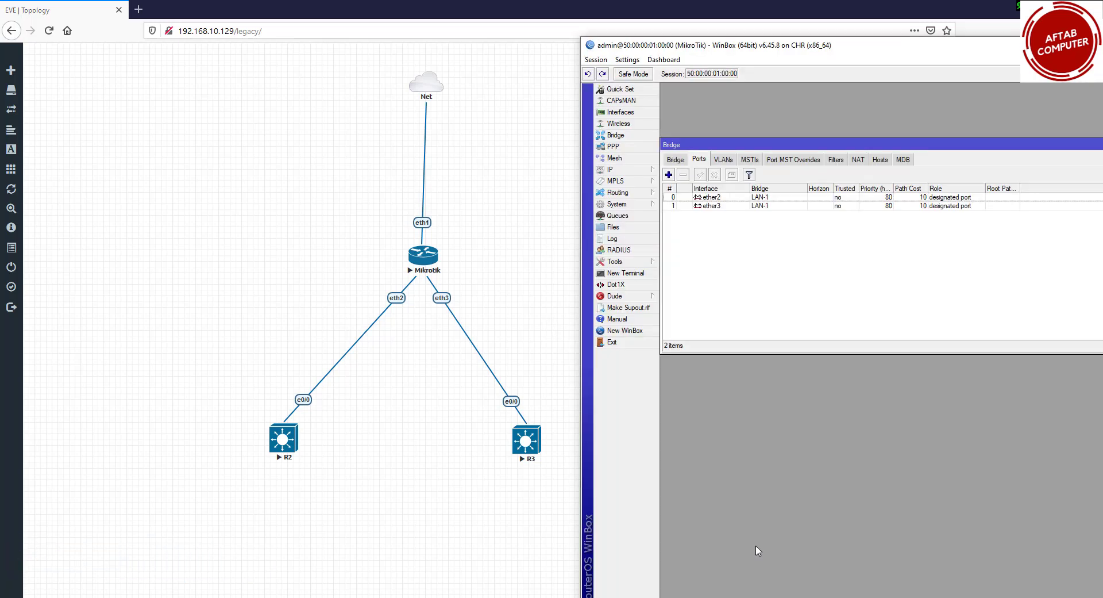
Close the Bridge window and start the DHCP server setup with LAN-1 as the server interface
key("Escape")
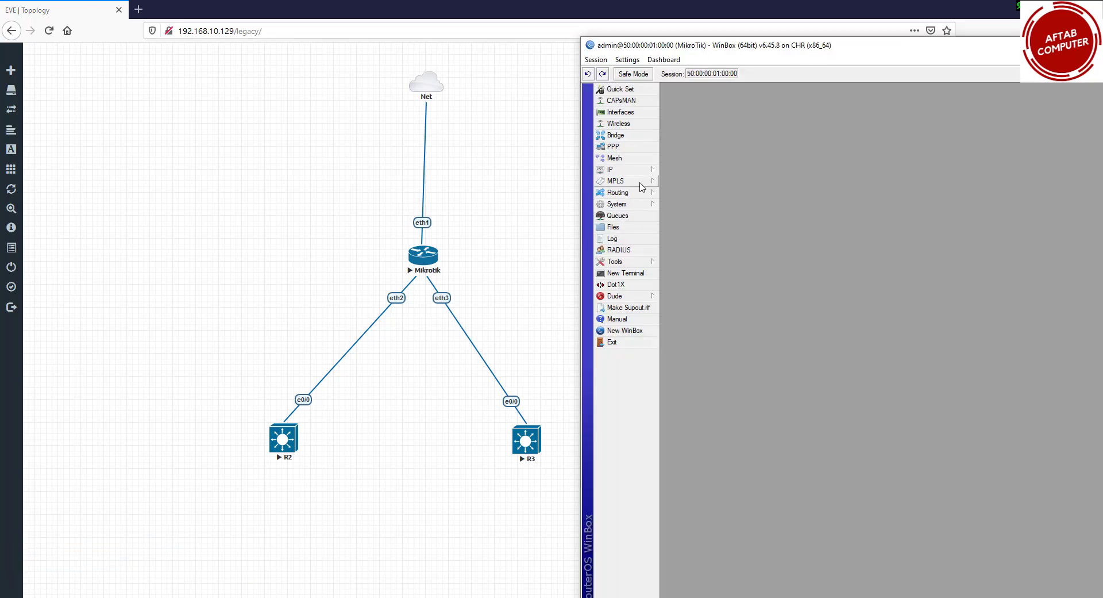
left_click(644, 172)
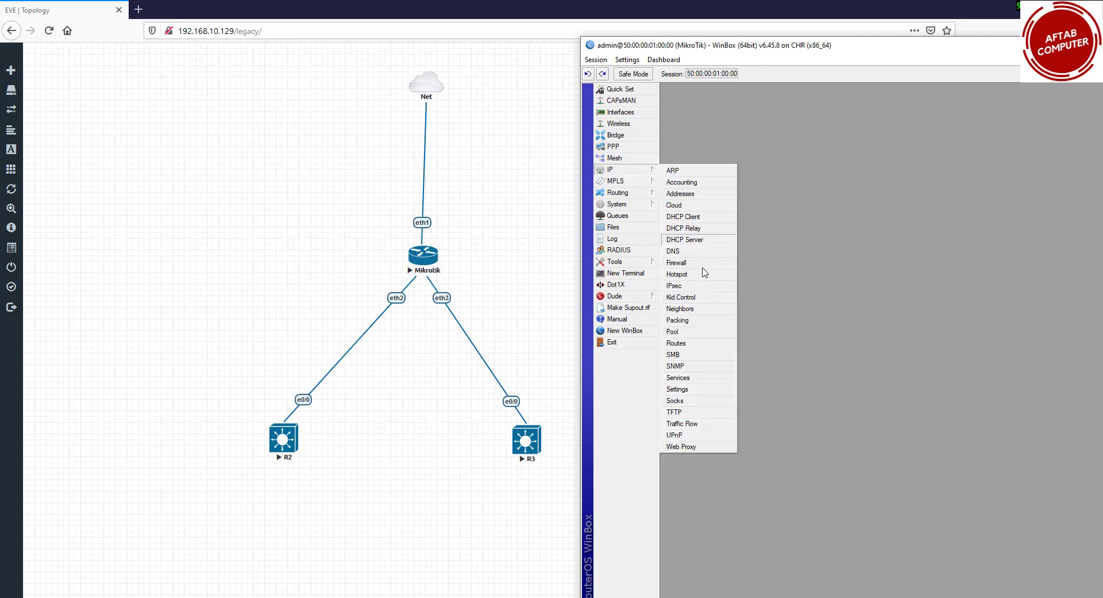
left_click(704, 241)
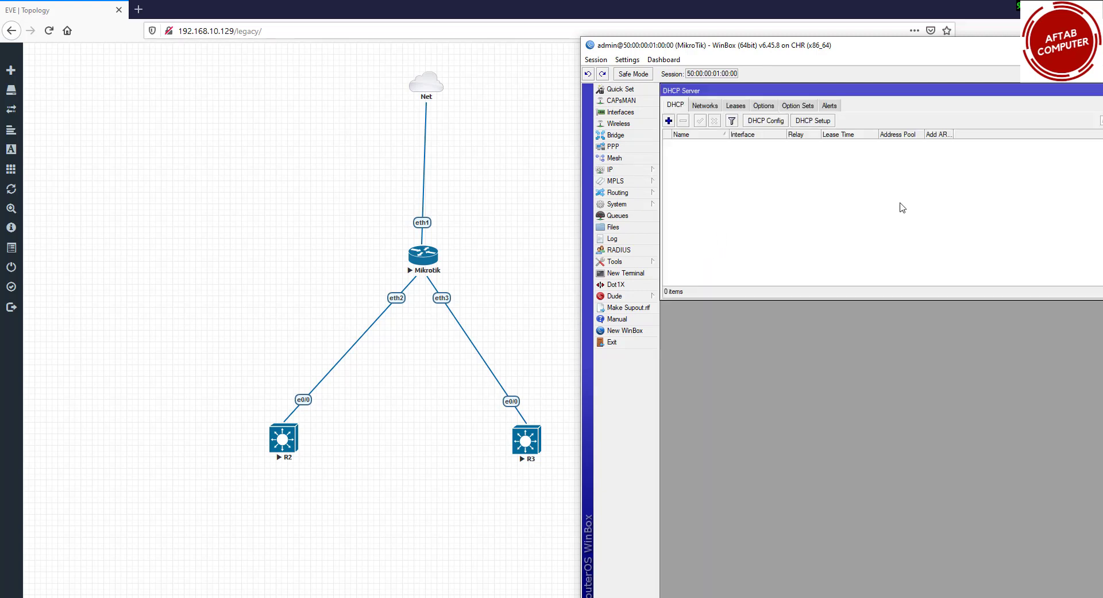
left_click(831, 122)
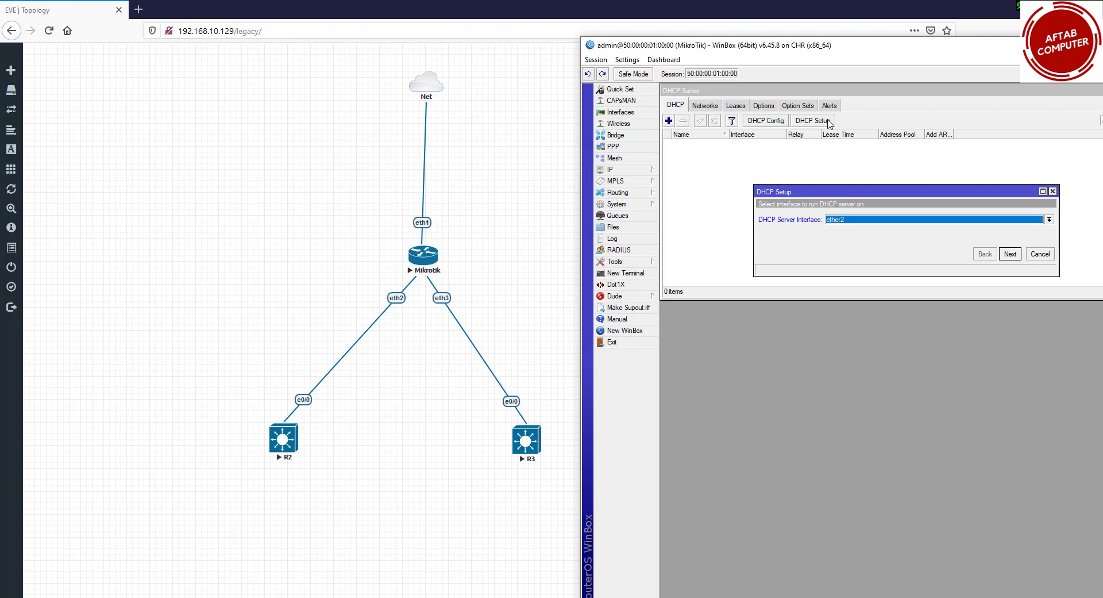
left_click(840, 221)
left_click(837, 229)
left_click(1009, 254)
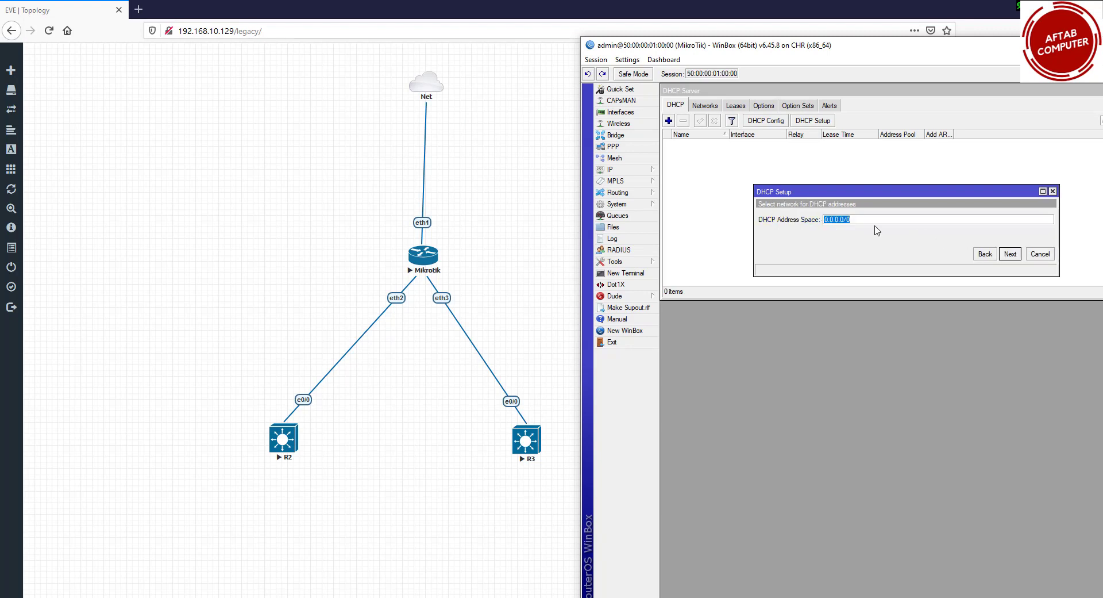
Define the 10.5.50.0 DHCP network with gateway 10.5.50.1, no DHCP relay and the address pool 10.5.50.2-10.5.50.254
type("1")
left_click(1010, 254)
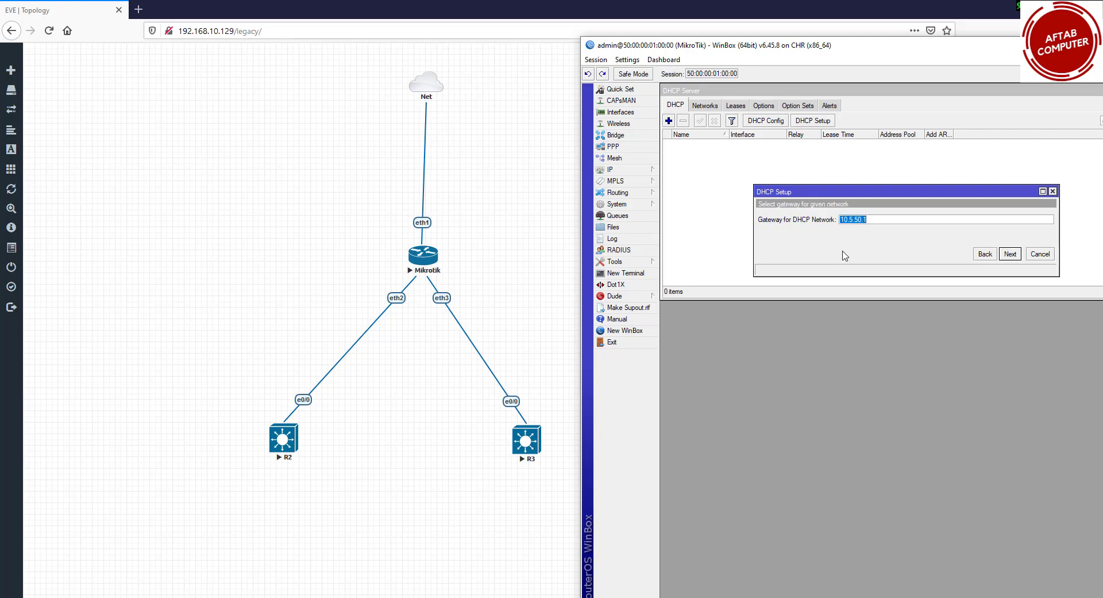
left_click(1010, 255)
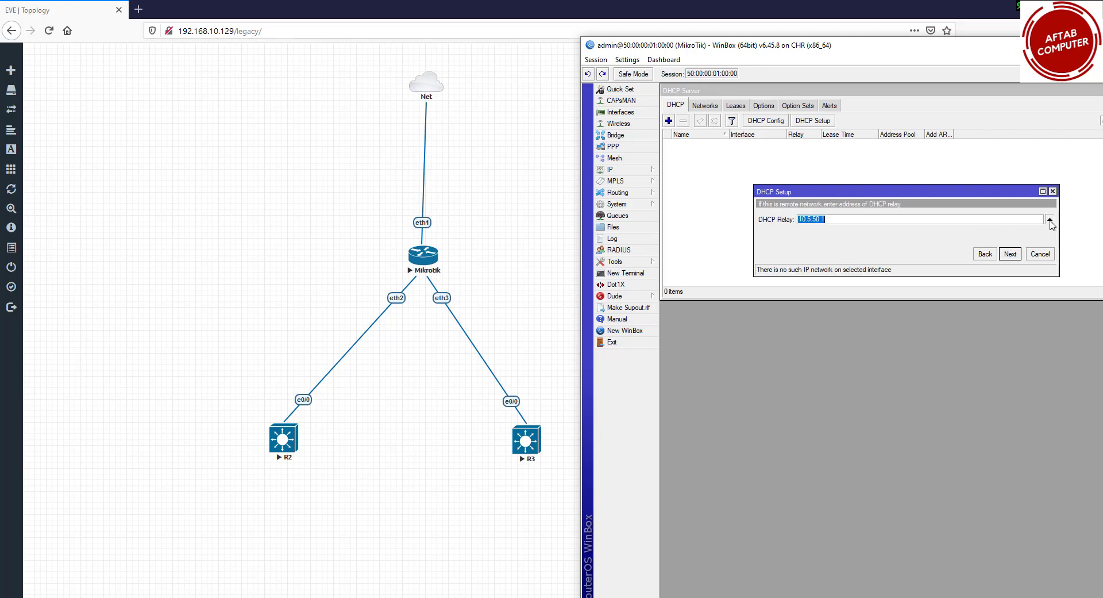
left_click(1050, 221)
left_click(1015, 253)
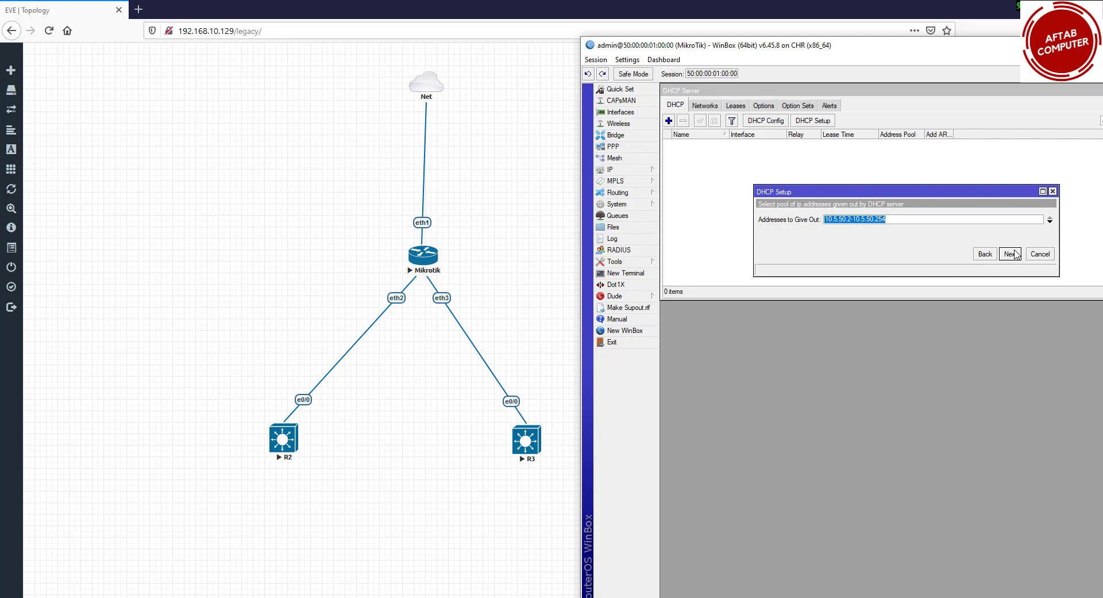
left_click(1014, 253)
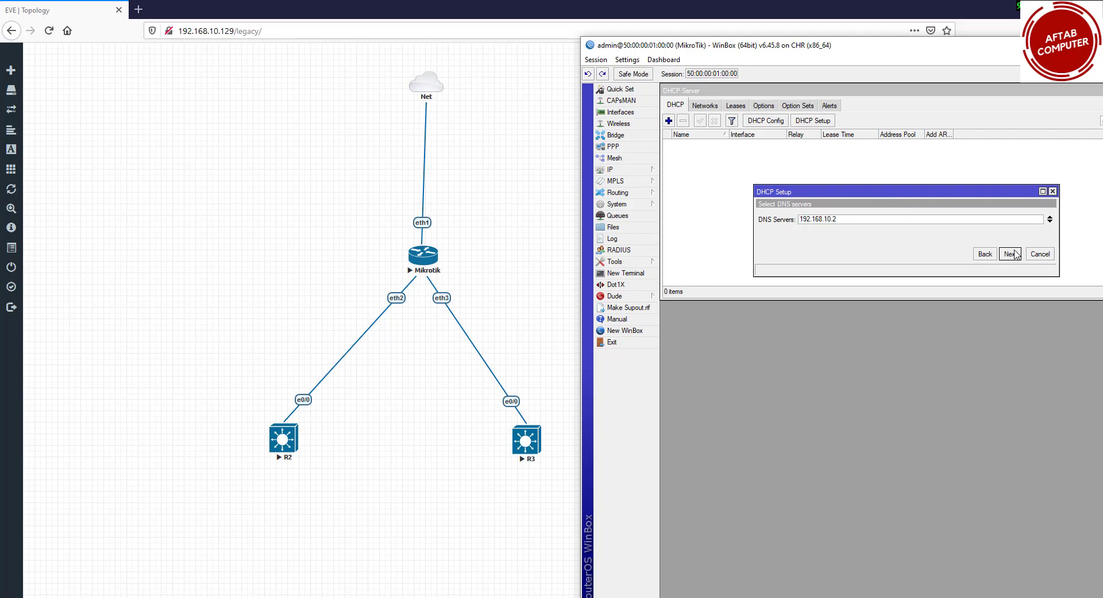
Add 8.8.8.8 as a second DNS server in the DHCP setup, keeping 192.168.10.2 as the first
left_click(1051, 220)
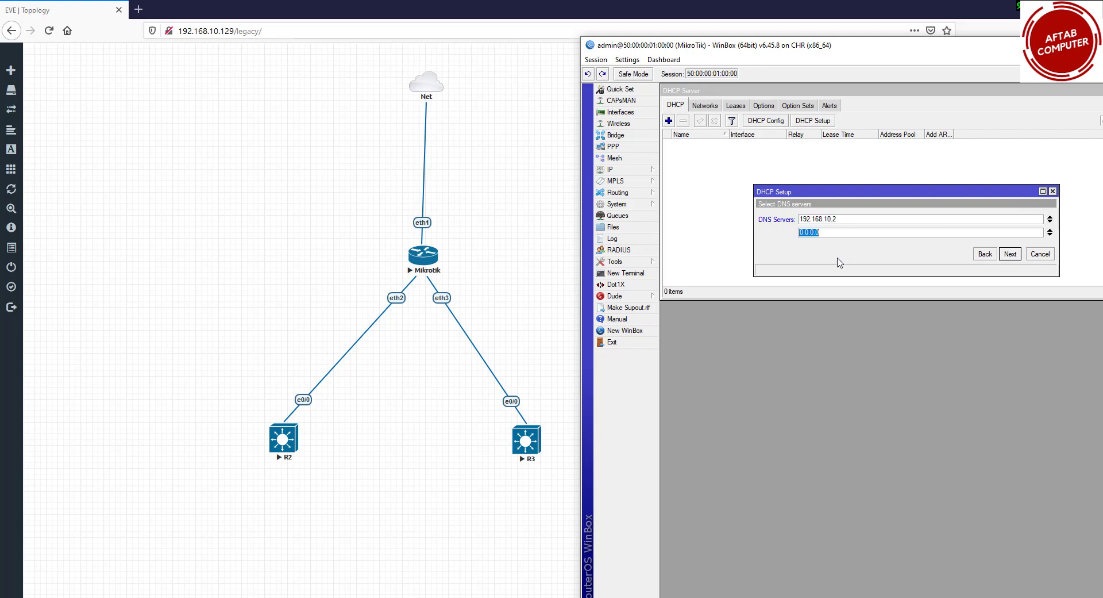
type("8.8.8.8")
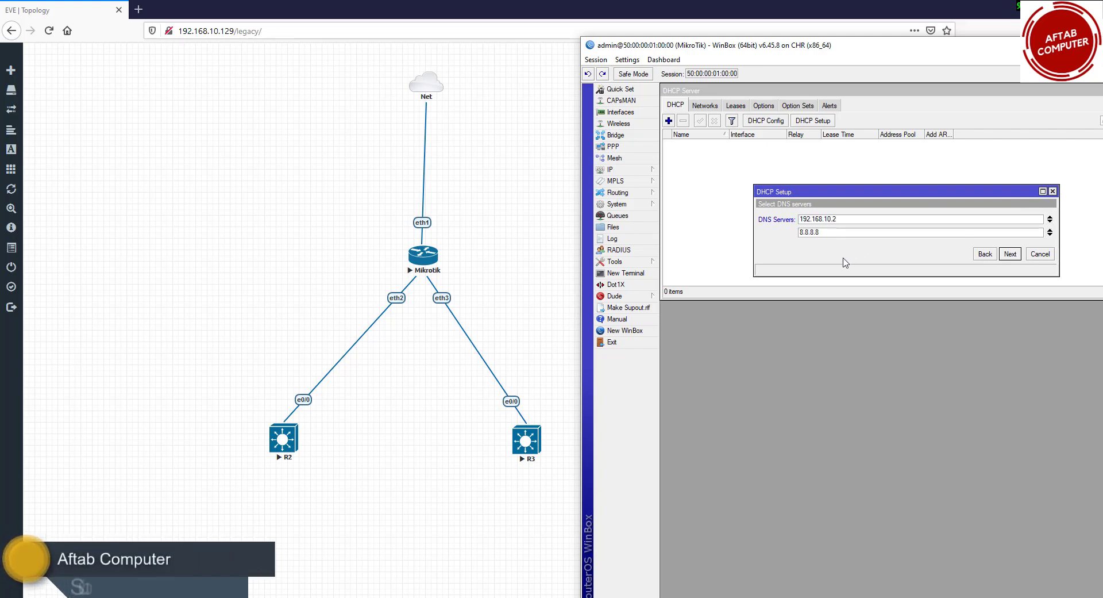
left_click(1010, 254)
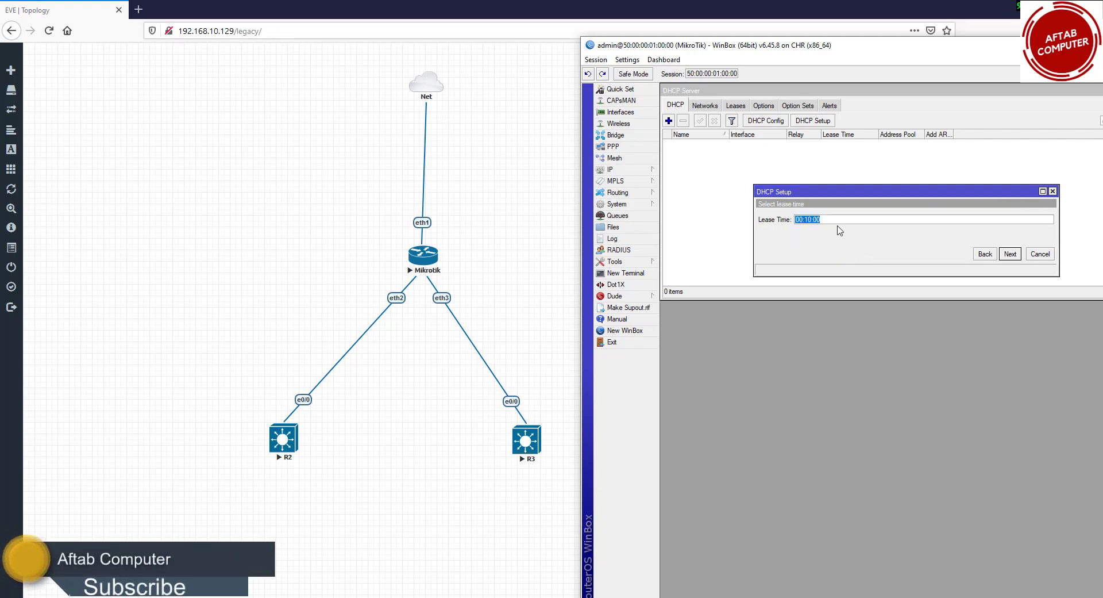
Set the DHCP lease time to 03:00:00 and finish the DHCP setup
left_click(839, 217)
key("Left")
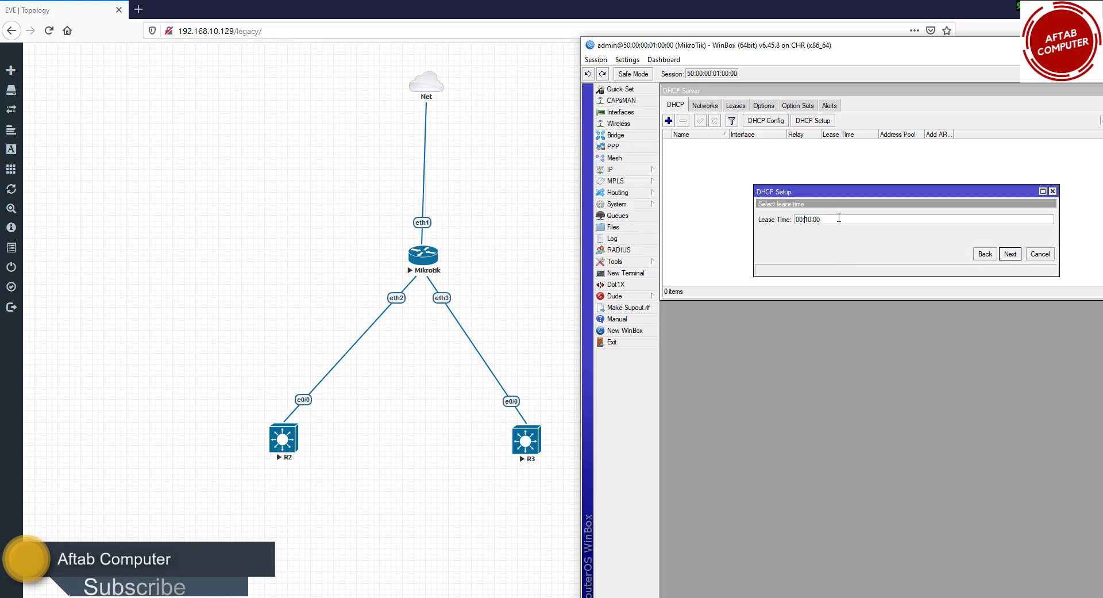
key("BackSpace")
type("0")
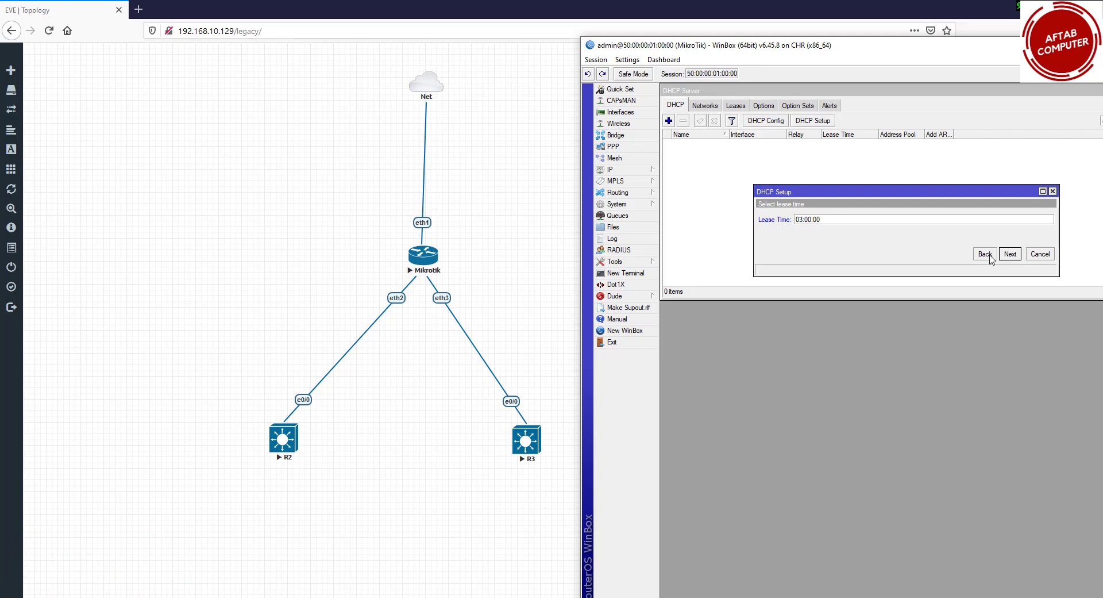
left_click(1011, 256)
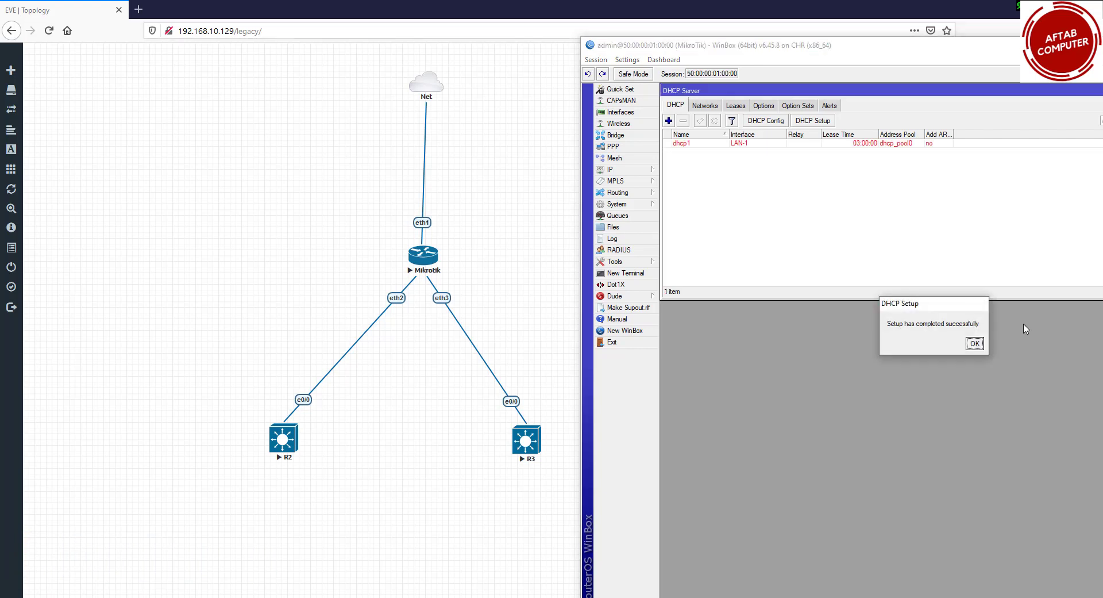
left_click(975, 344)
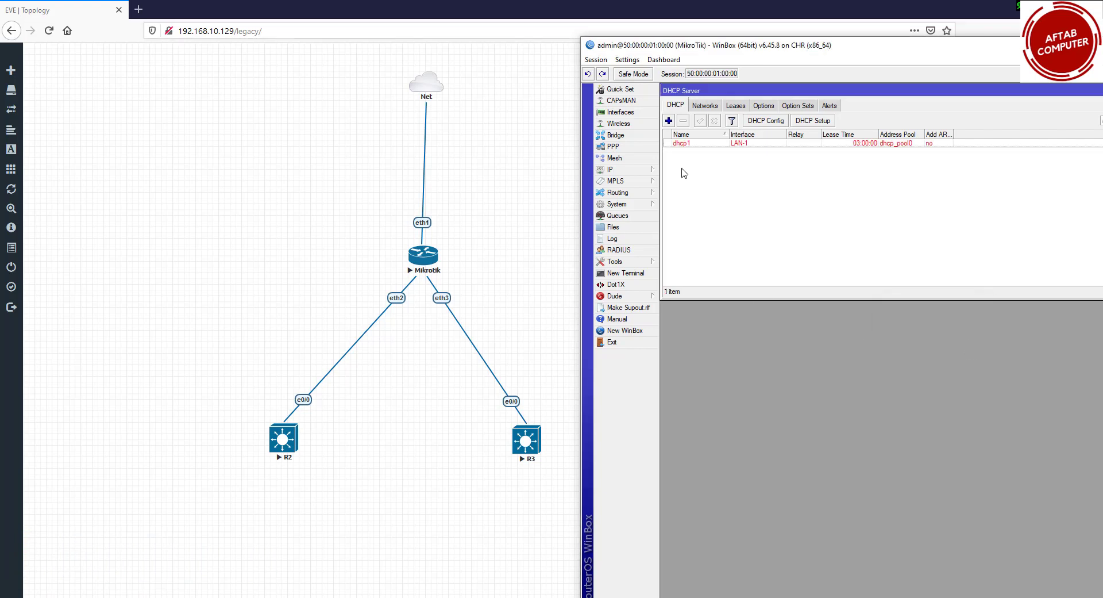
Add the IP address 10.5.50.1/24 to interface LAN-1, moving the Address List clear of the DHCP Server list
left_click(652, 170)
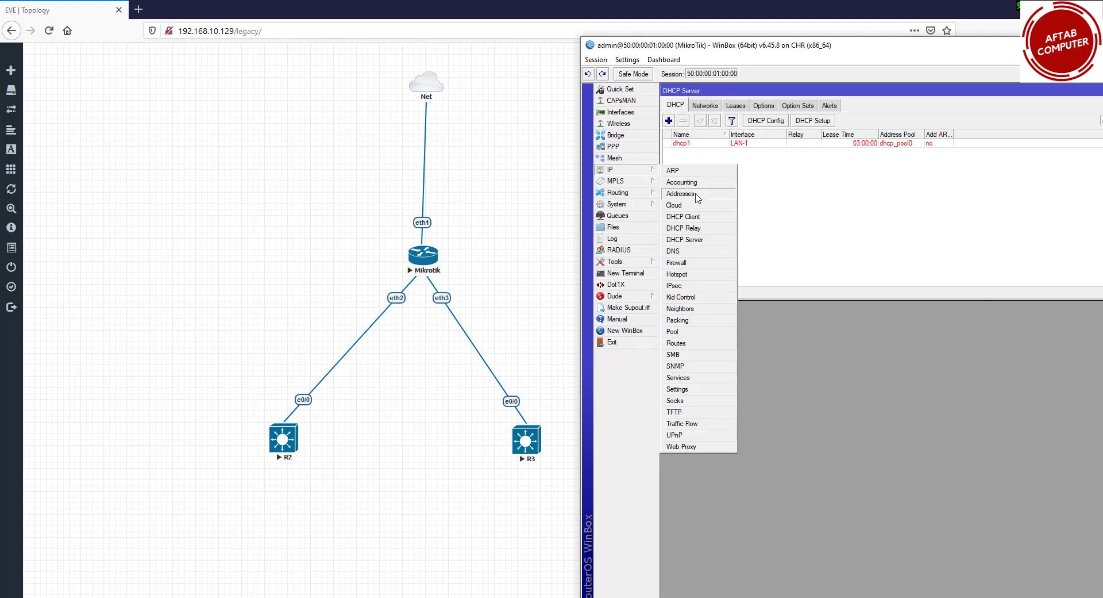
left_click(696, 194)
left_click_drag(978, 91, 822, 266)
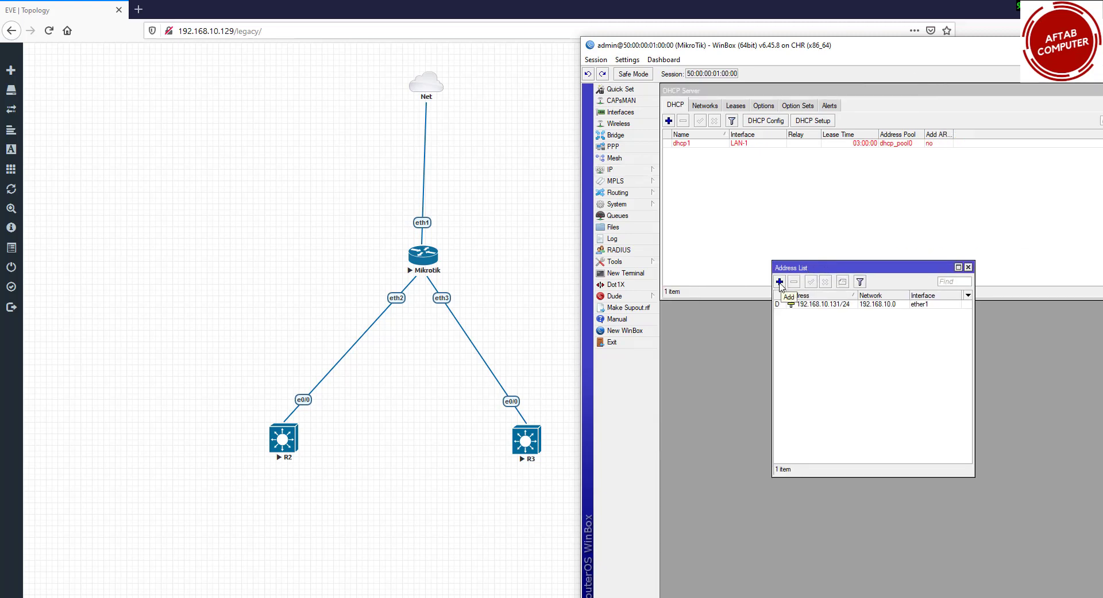
left_click(780, 282)
type("10.5.50.1/24")
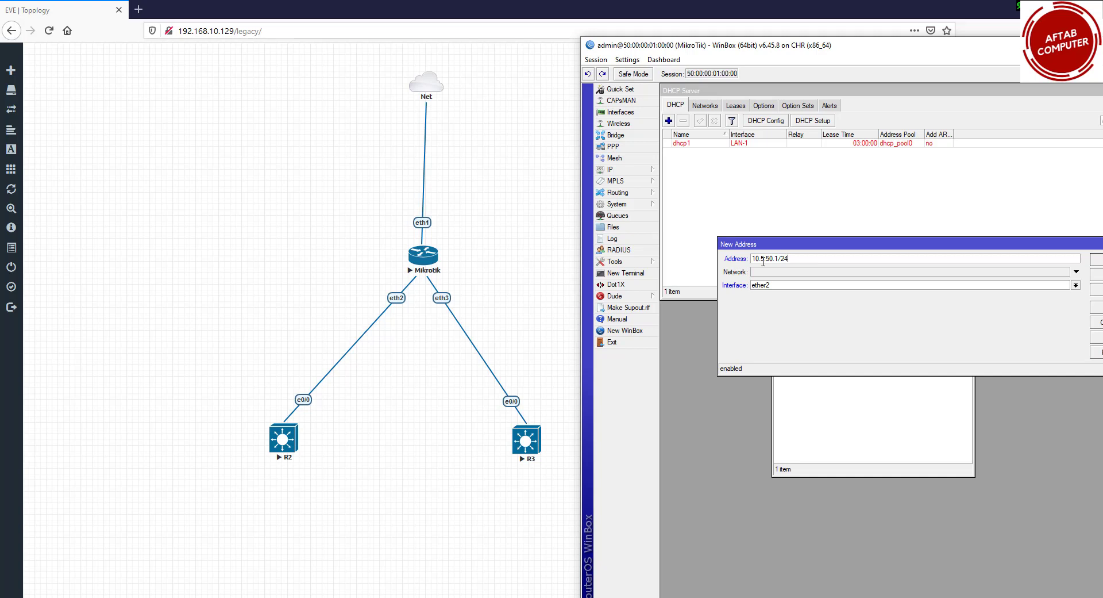
left_click(971, 285)
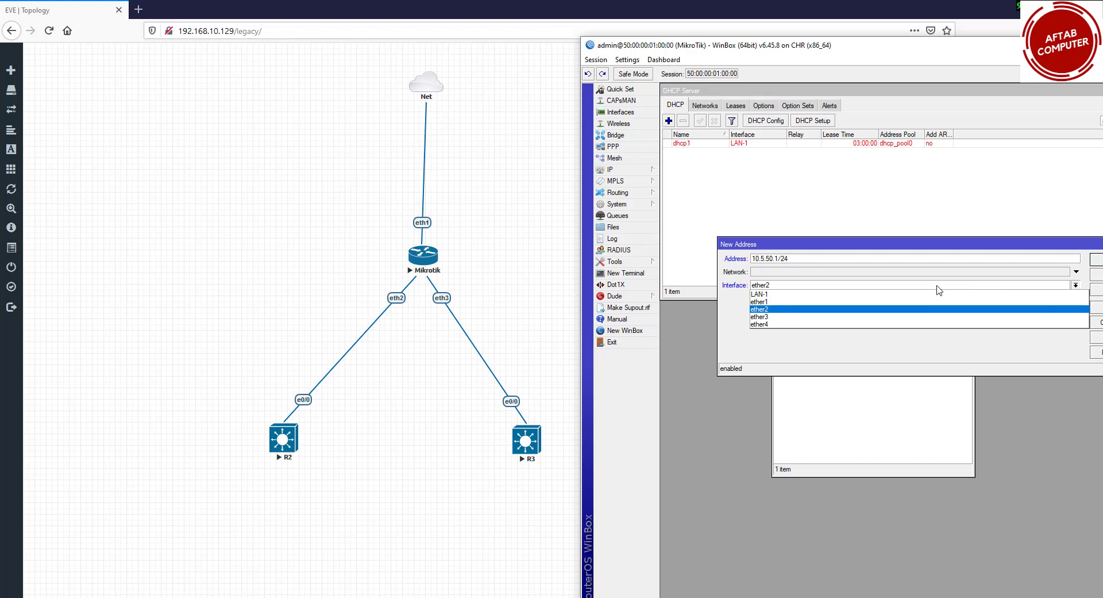
left_click(801, 294)
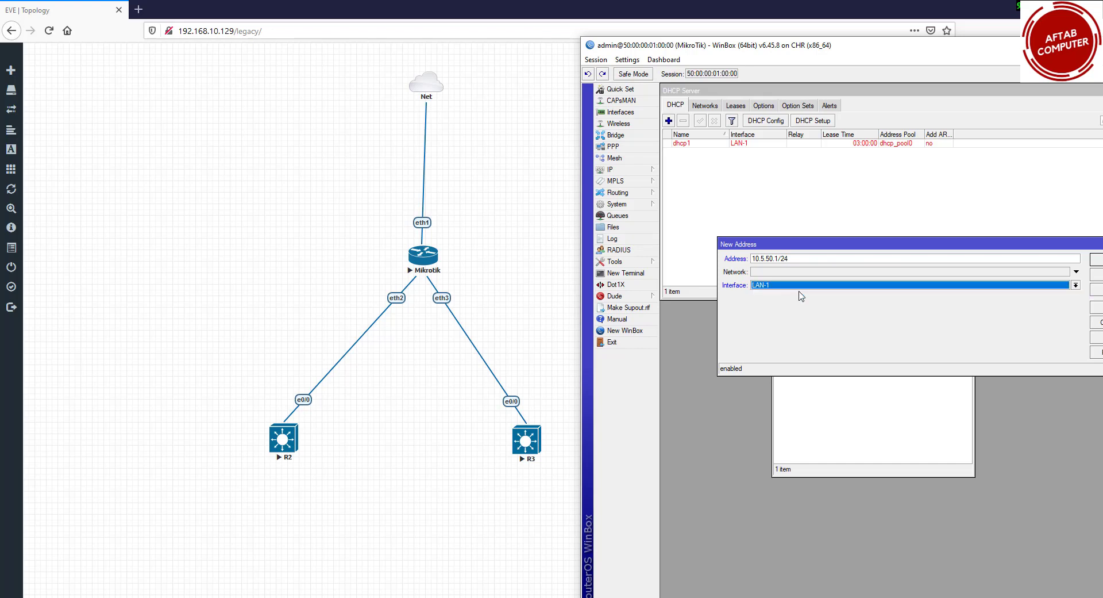
left_click(1096, 290)
left_click(1097, 259)
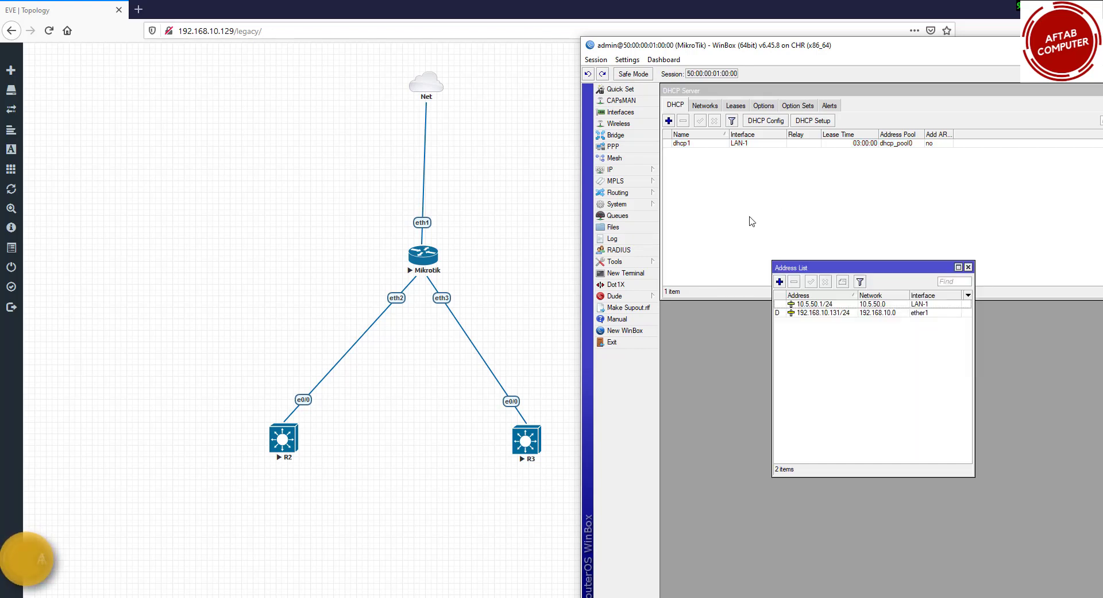
Close the Address List and DHCP Server windows and put WinBox away to return to the EVE topology
left_click(856, 304)
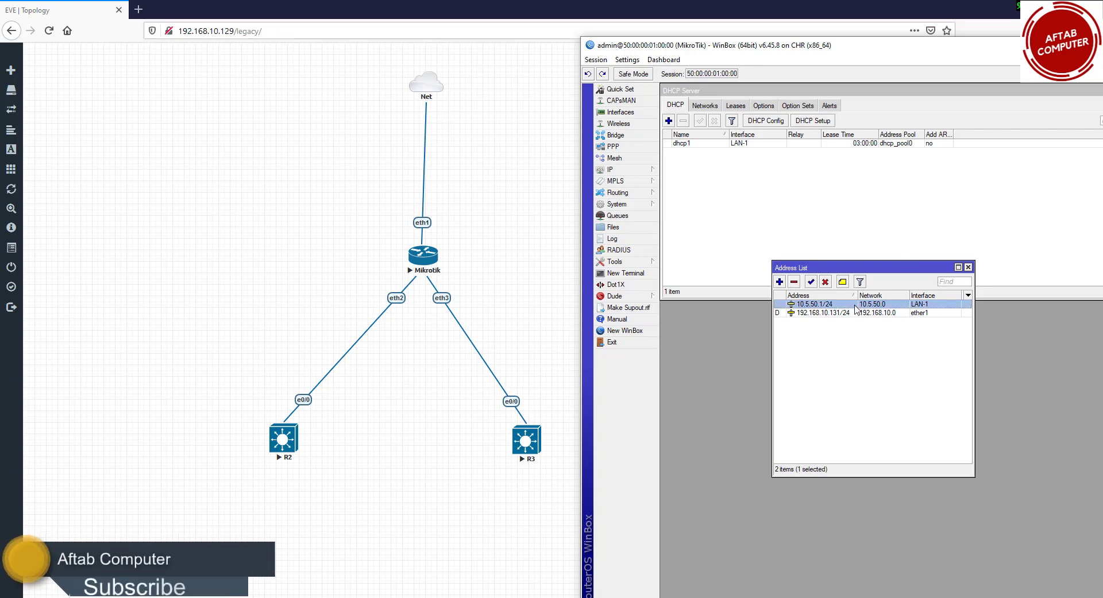
key("Escape")
key("Escape")
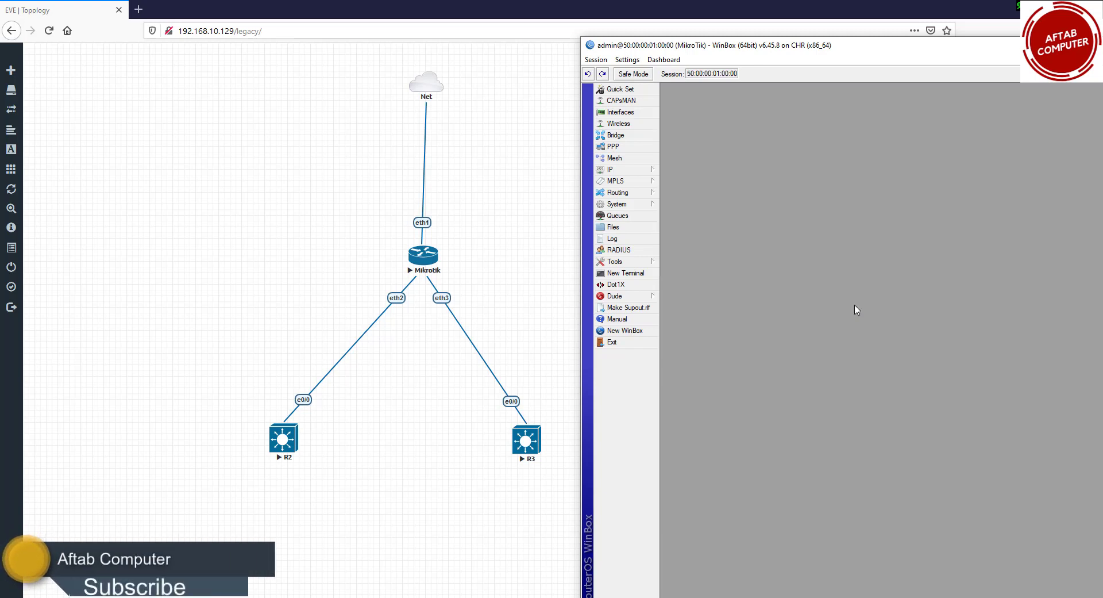
left_click_drag(1044, 46, 850, 69)
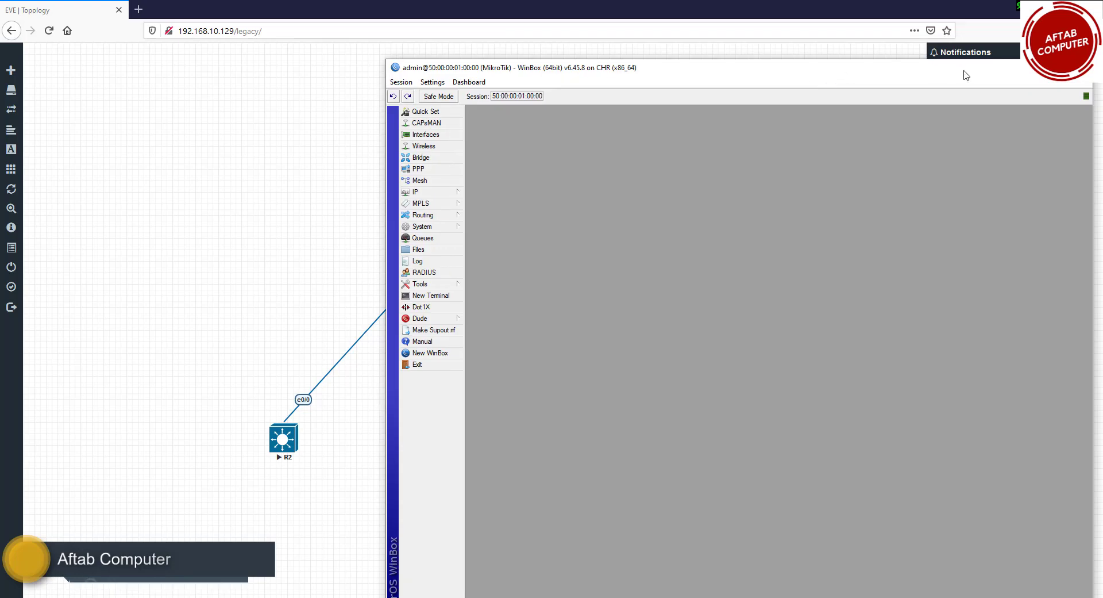
left_click(1027, 67)
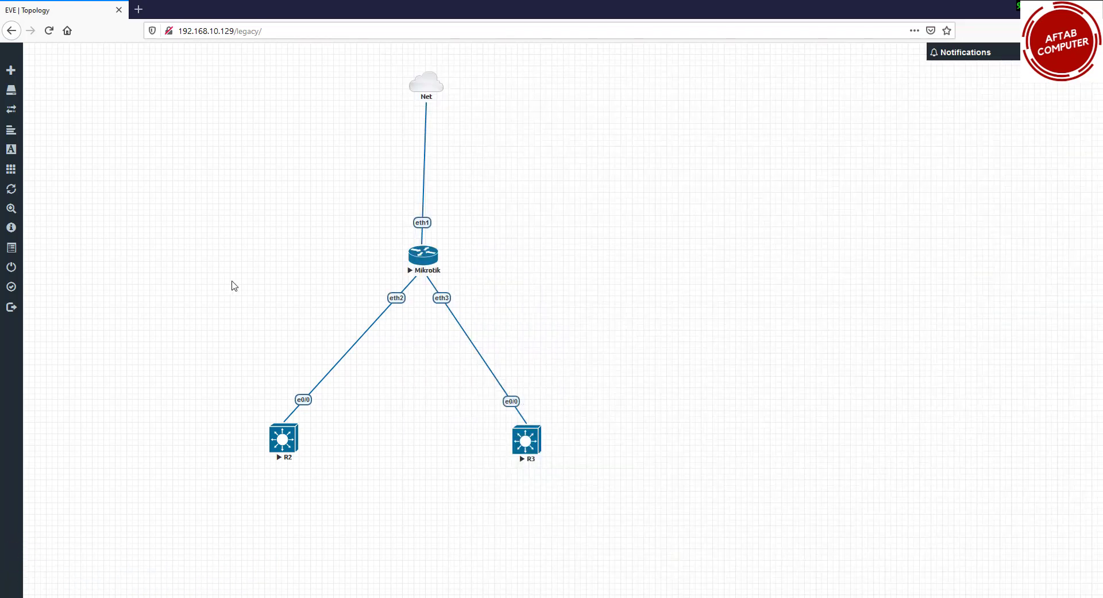
left_click_drag(231, 279, 632, 467)
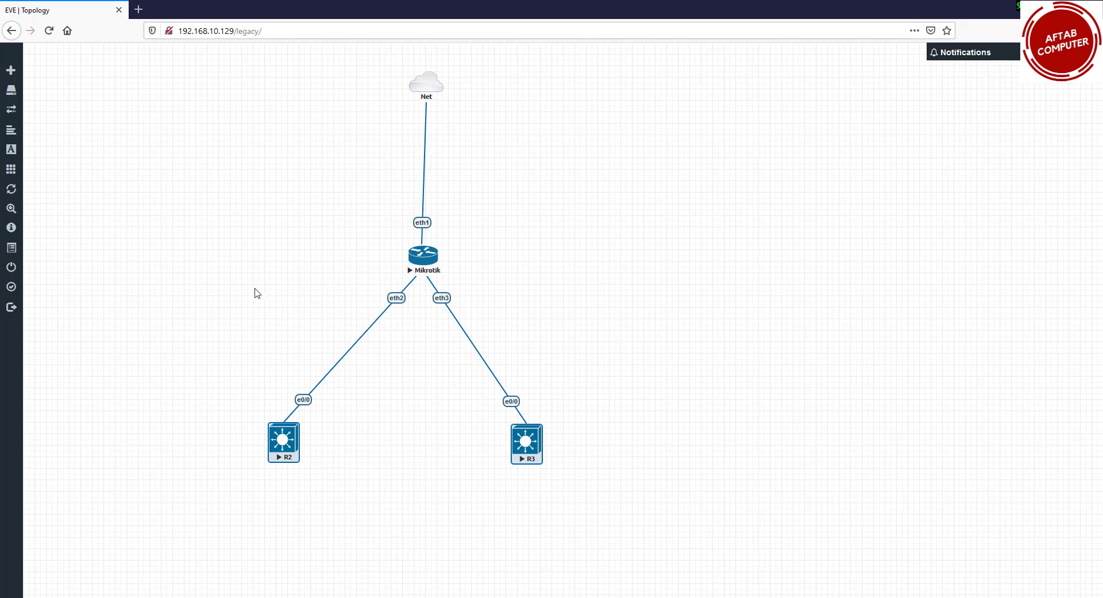
left_click_drag(255, 277, 580, 311)
left_click_drag(344, 267, 537, 314)
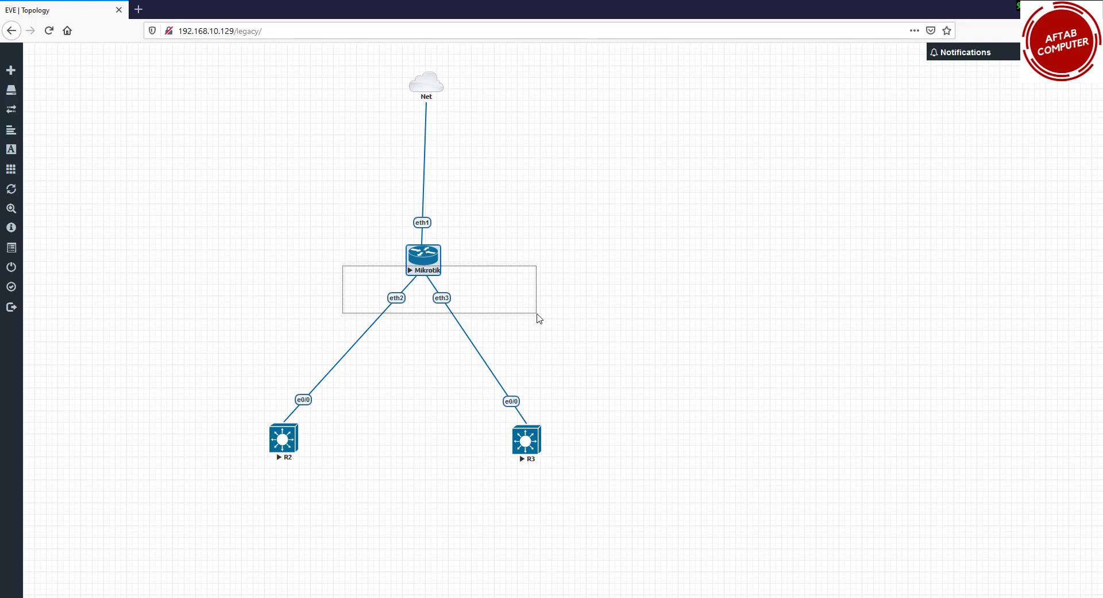
left_click_drag(537, 314, 537, 314)
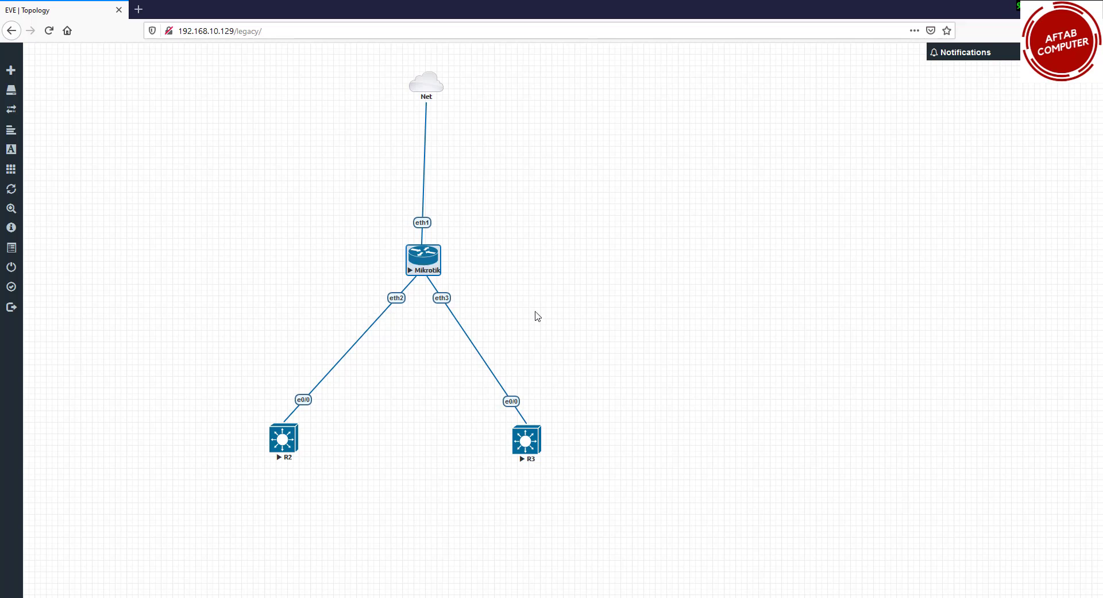
left_click(283, 287)
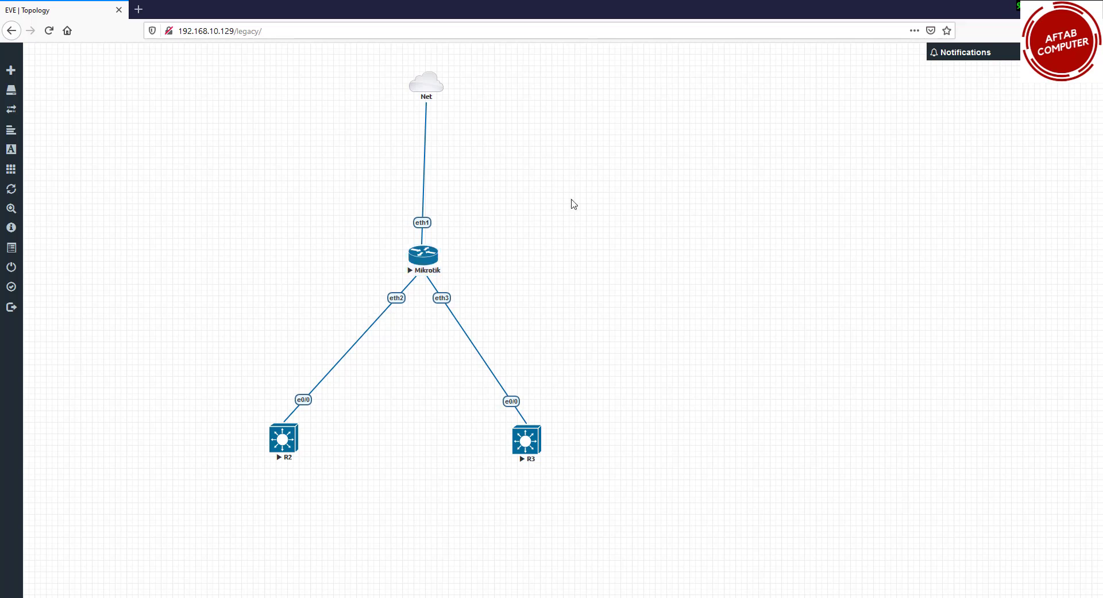